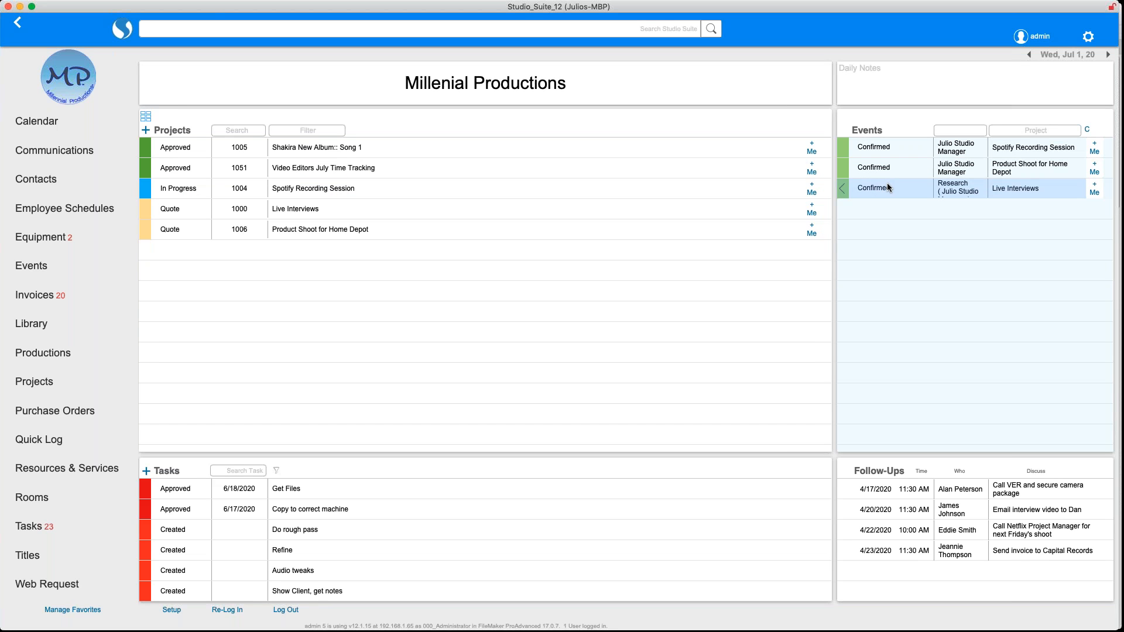
Toggle Quick Log and Tasks off and back on in the sidebar favorites, and save the list.
mouse_move(887, 186)
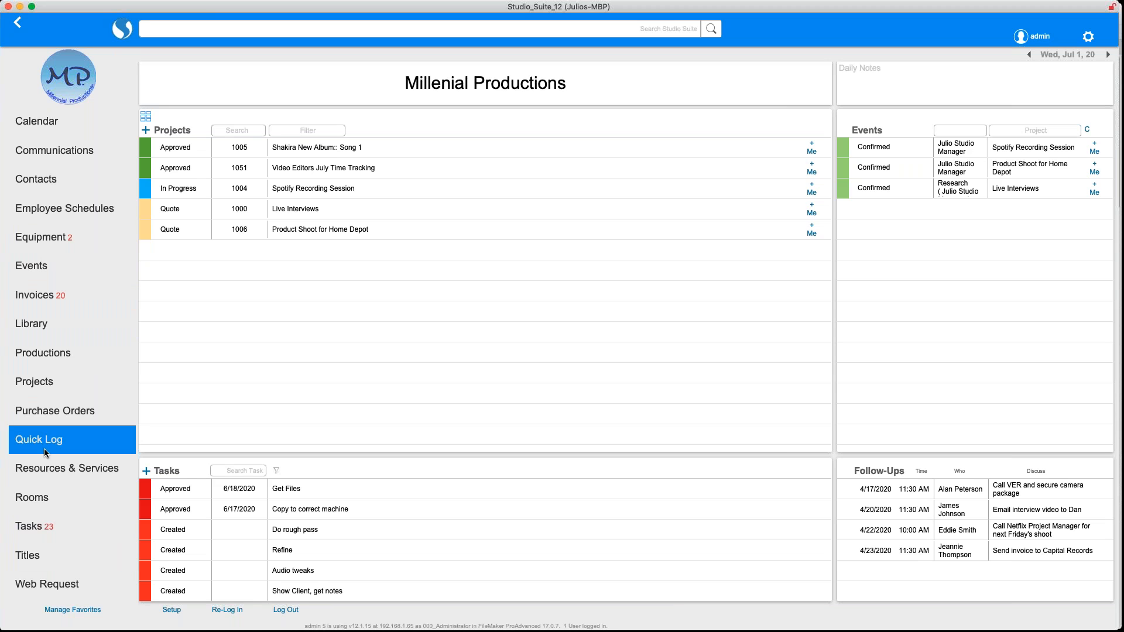
left_click(49, 611)
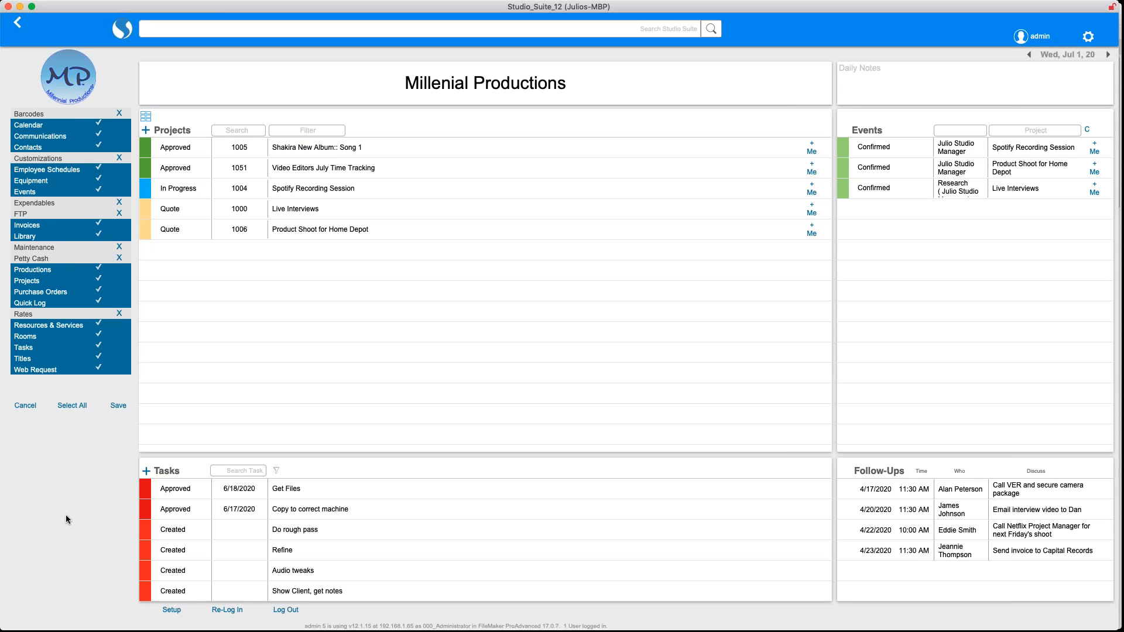
left_click(28, 304)
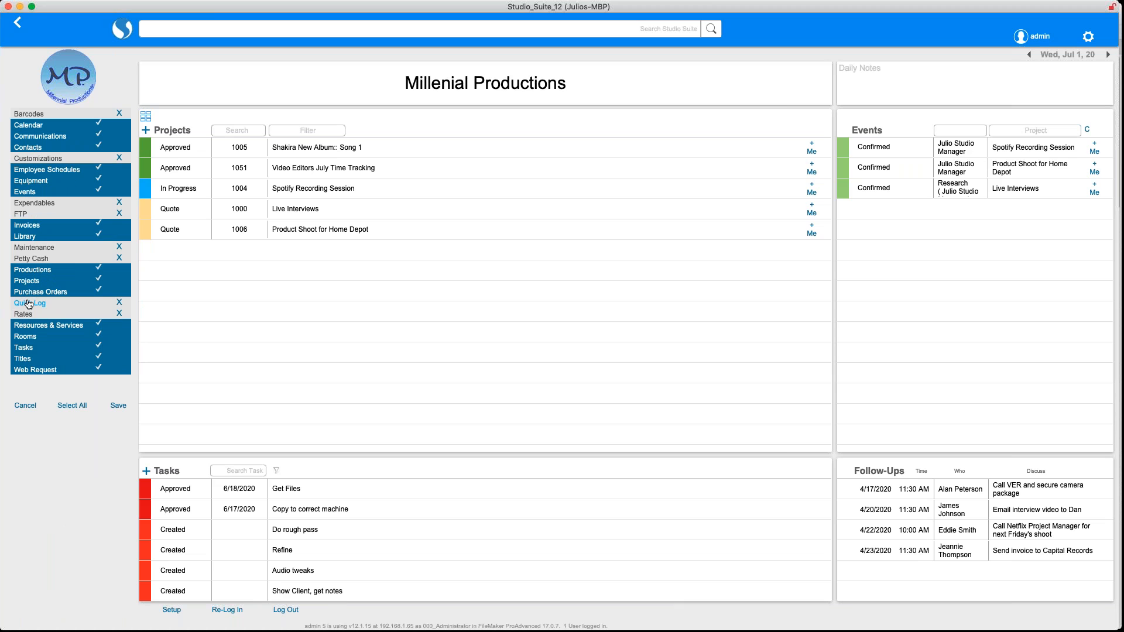
left_click(50, 349)
left_click(50, 348)
left_click(37, 303)
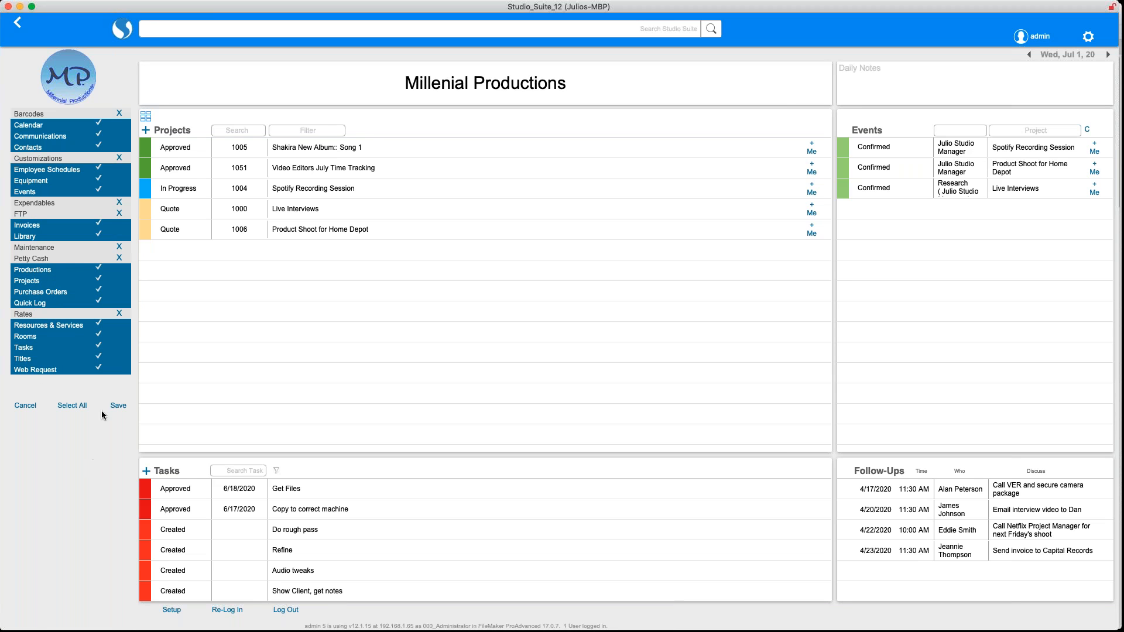
left_click(117, 406)
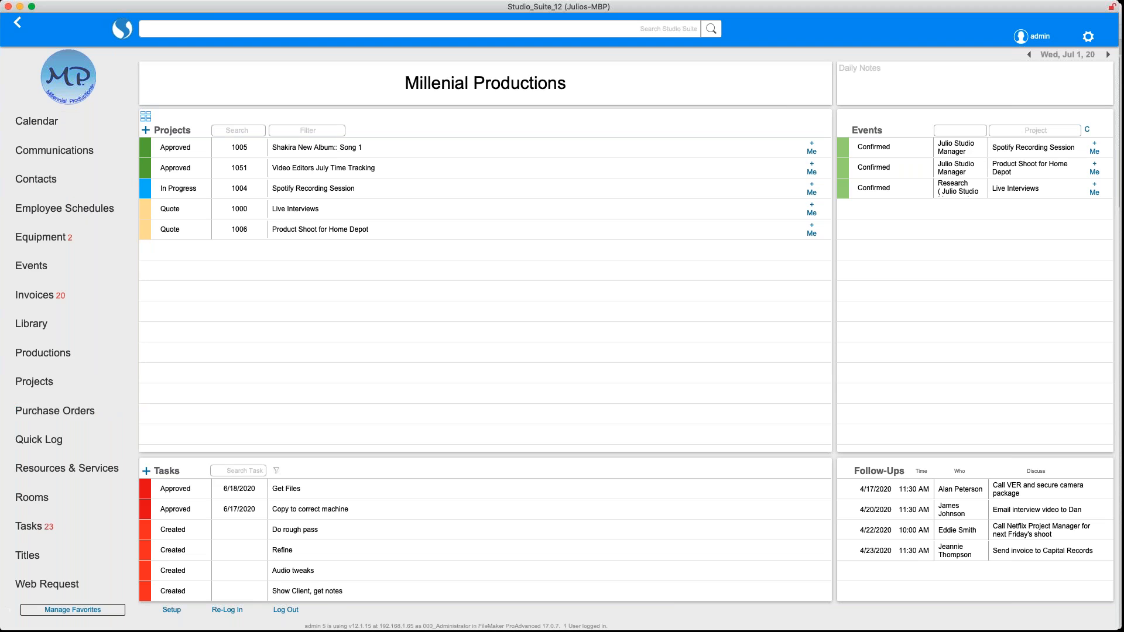
Open Quick Log, show all projects, and select Video Editors July Time Tracking.
left_click(51, 450)
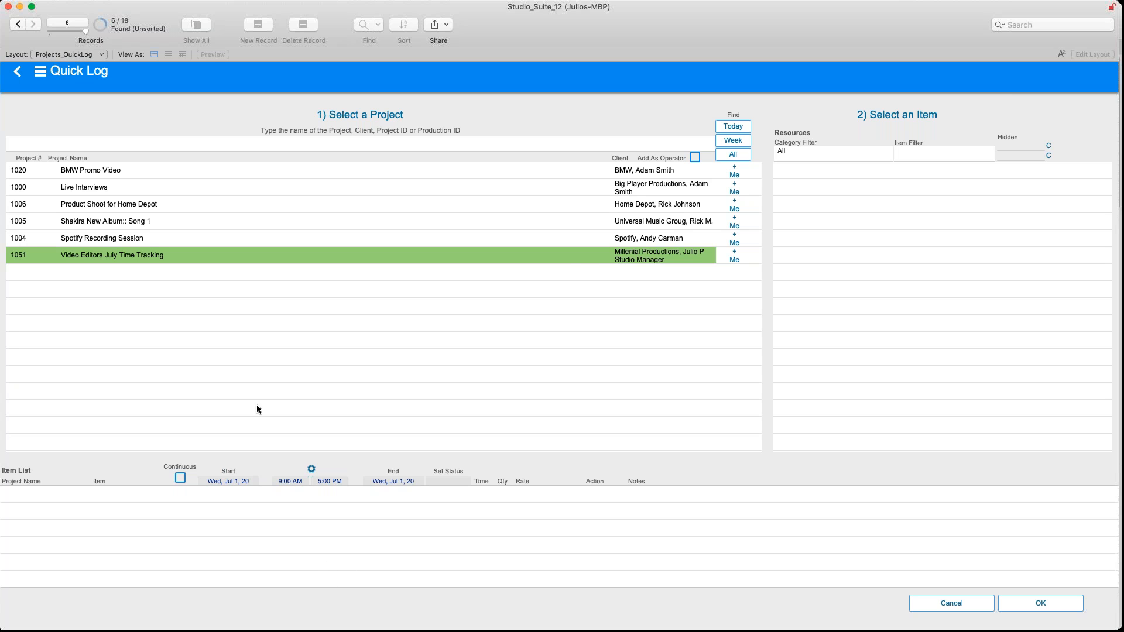
left_click(732, 155)
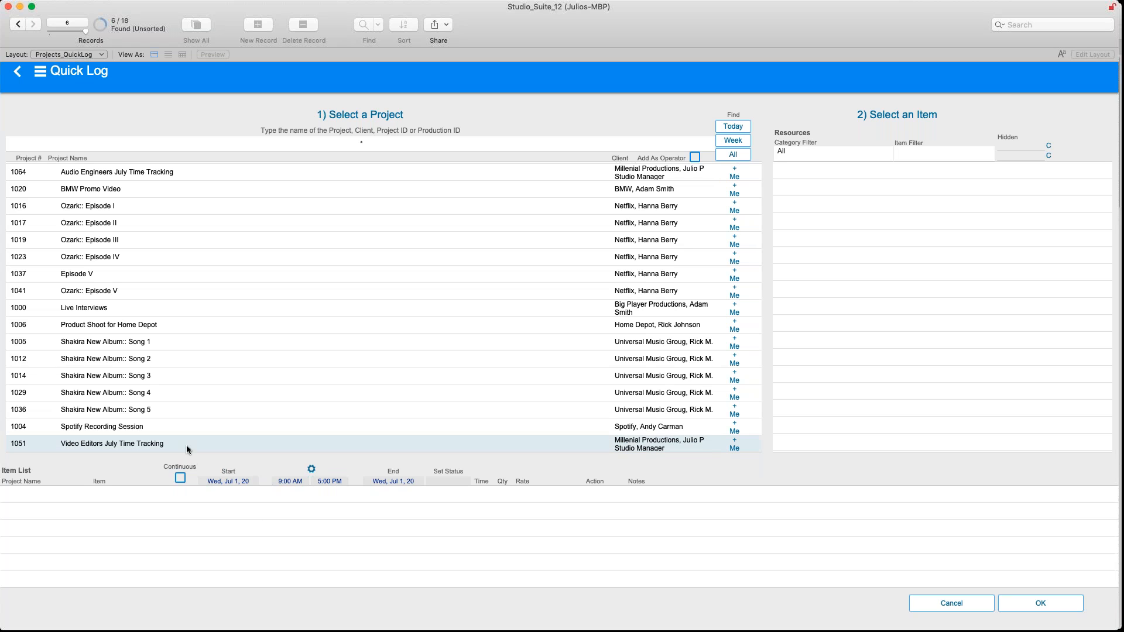
left_click(186, 445)
Try to find a resource by filtering on the People category and the person's first name.
left_click(796, 156)
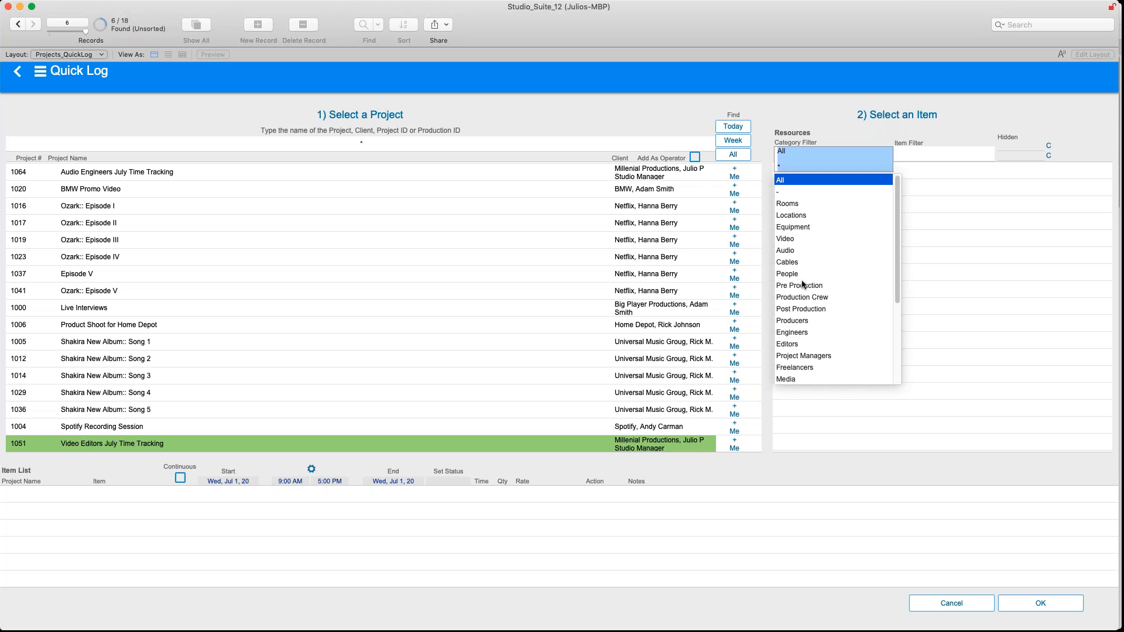
left_click(788, 274)
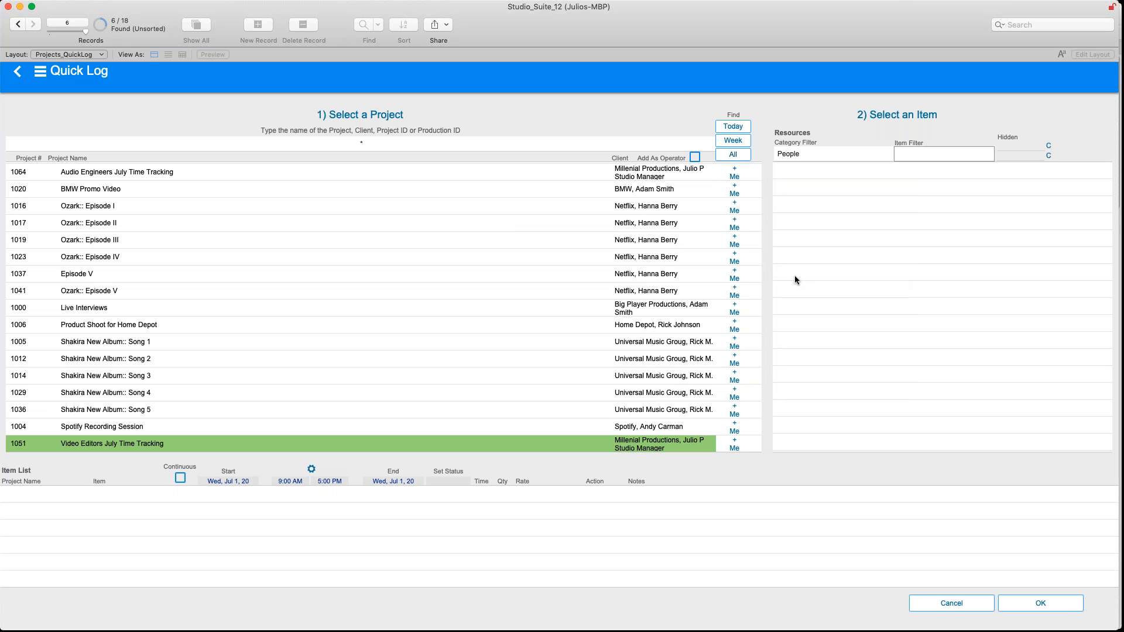
type("julio")
left_click(925, 235)
left_click(1048, 146)
left_click(1049, 155)
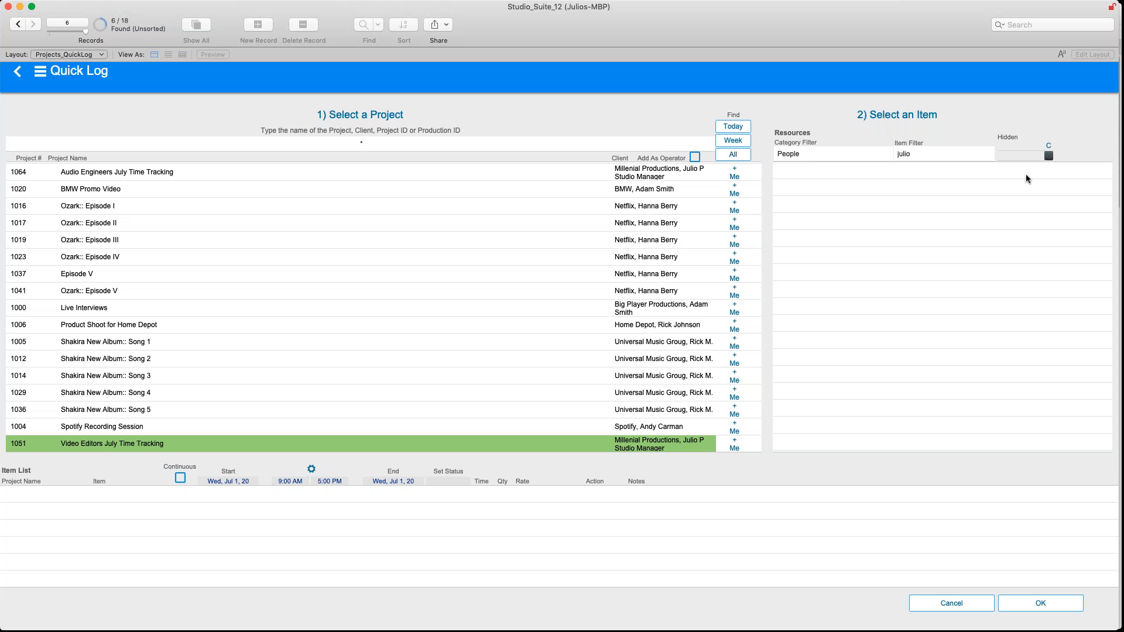
Set the resource category filter to All, clear the item filter, and browse the full resource list.
left_click(825, 154)
left_click(780, 171)
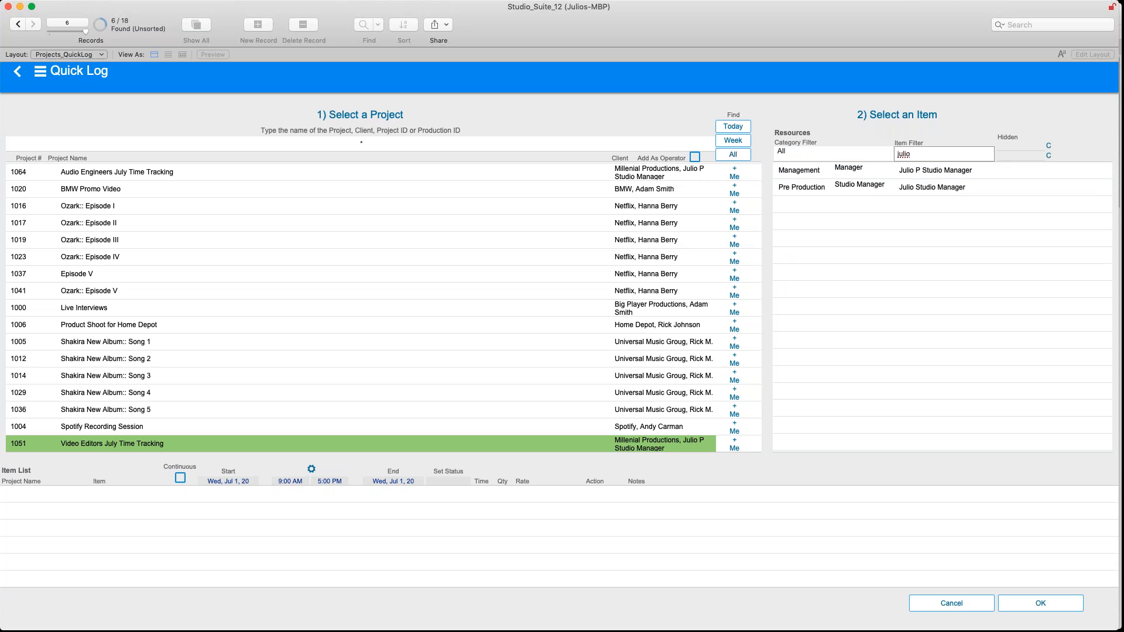
double_click(916, 155)
key("BackSpace")
scroll(917, 292, "down", 1)
scroll(917, 291, "down", 10)
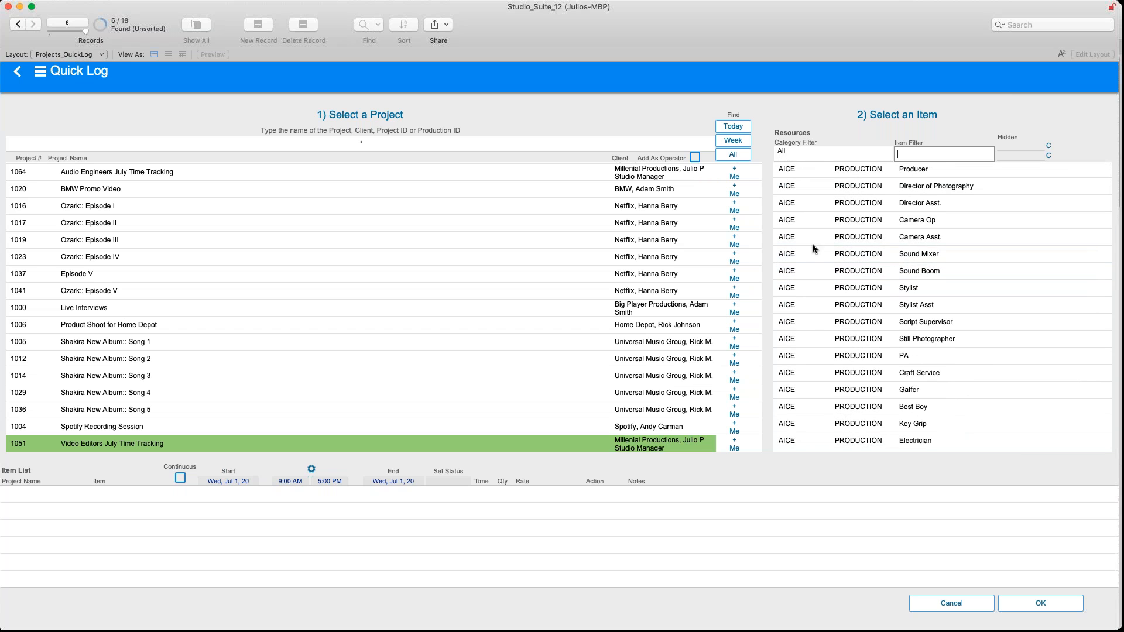
scroll(808, 235, "down", 3)
scroll(810, 237, "down", 10)
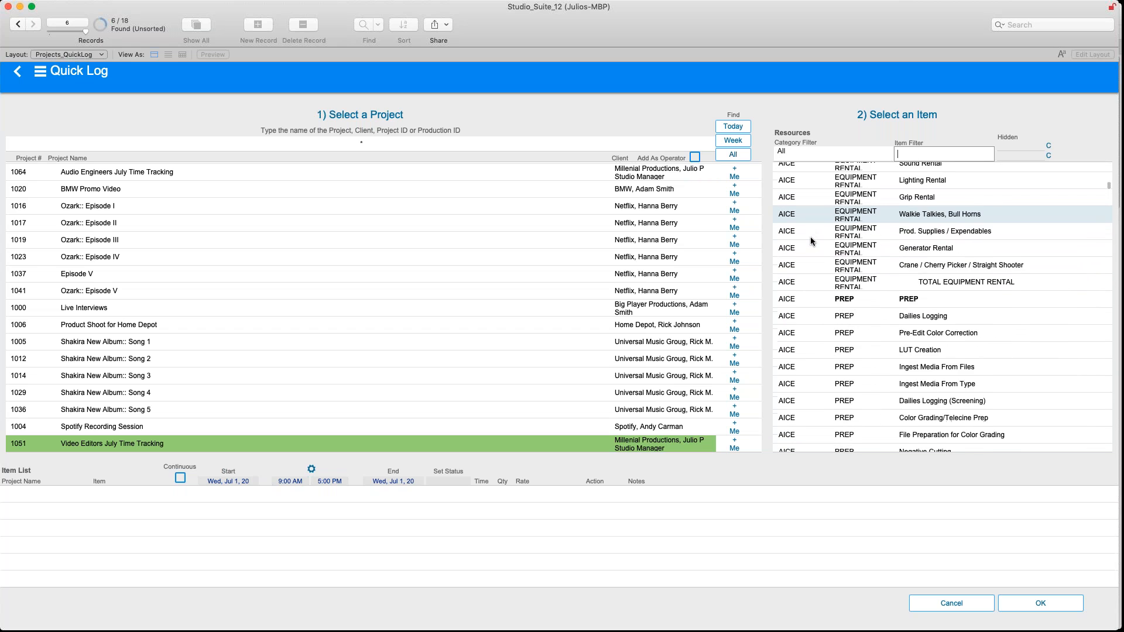
Filter the resources to Post Production and add the Visual Effects Supervisor to the item list.
left_click(795, 150)
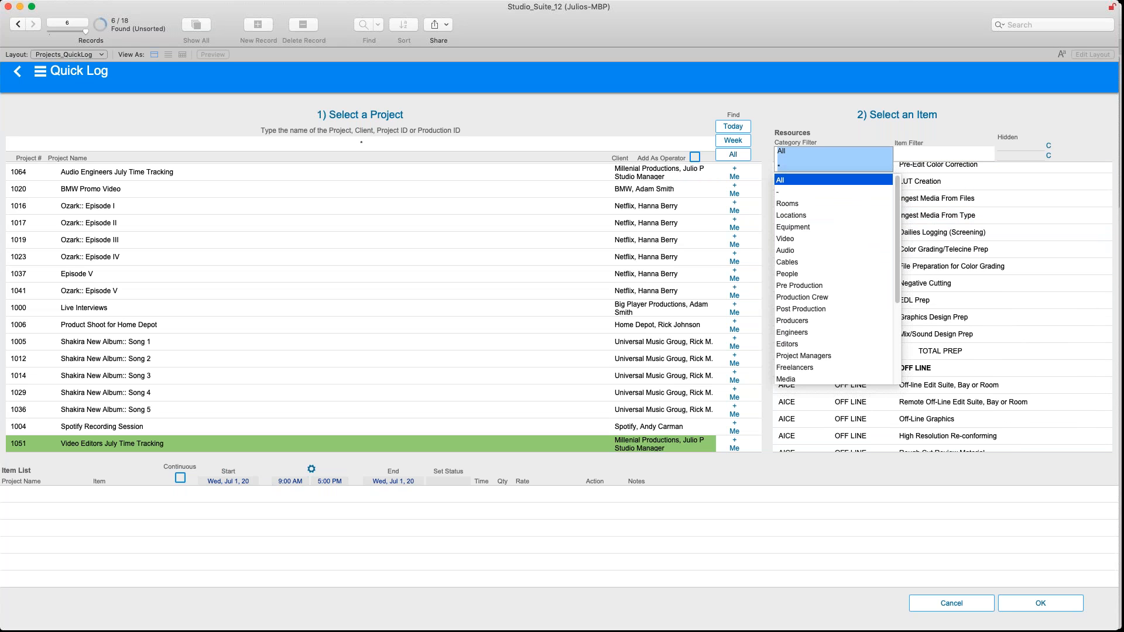
left_click(807, 309)
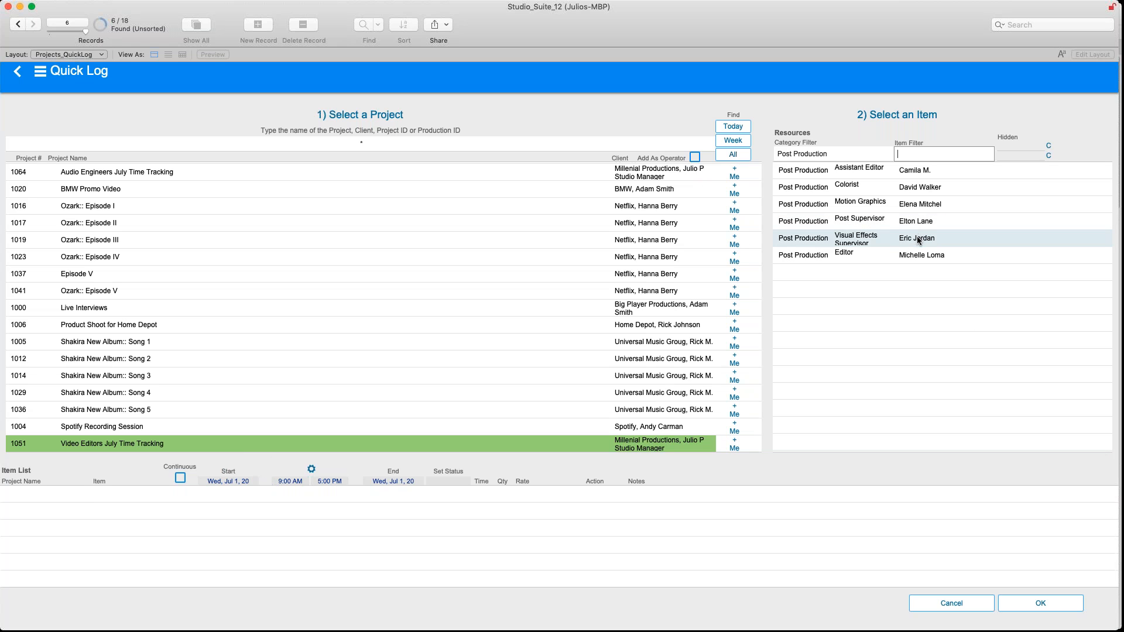
mouse_move(916, 238)
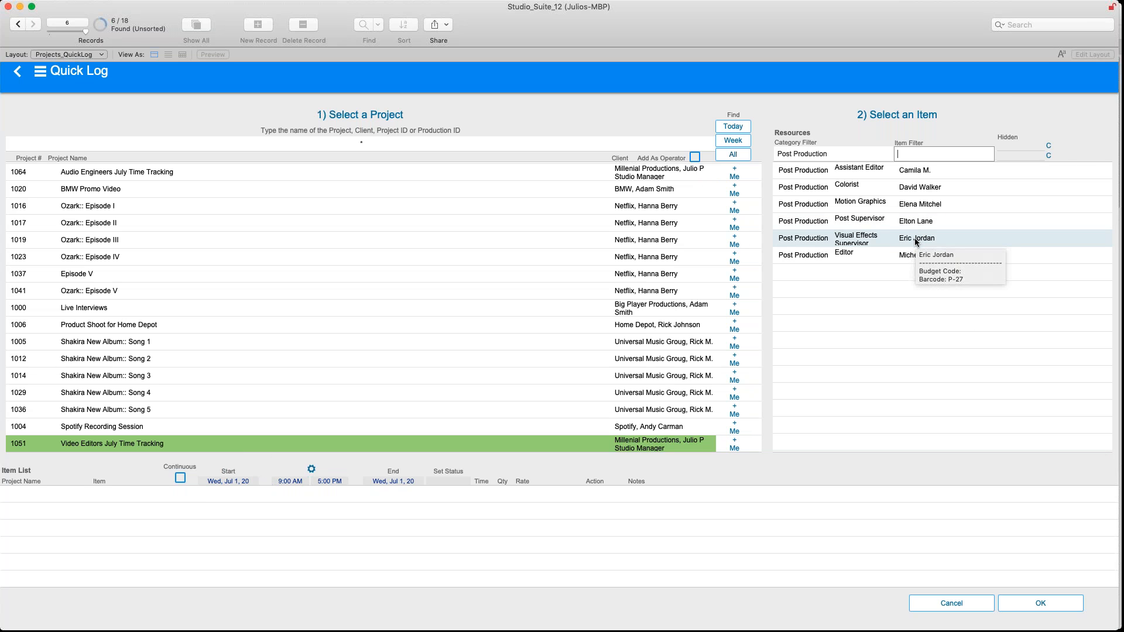
left_click(915, 237)
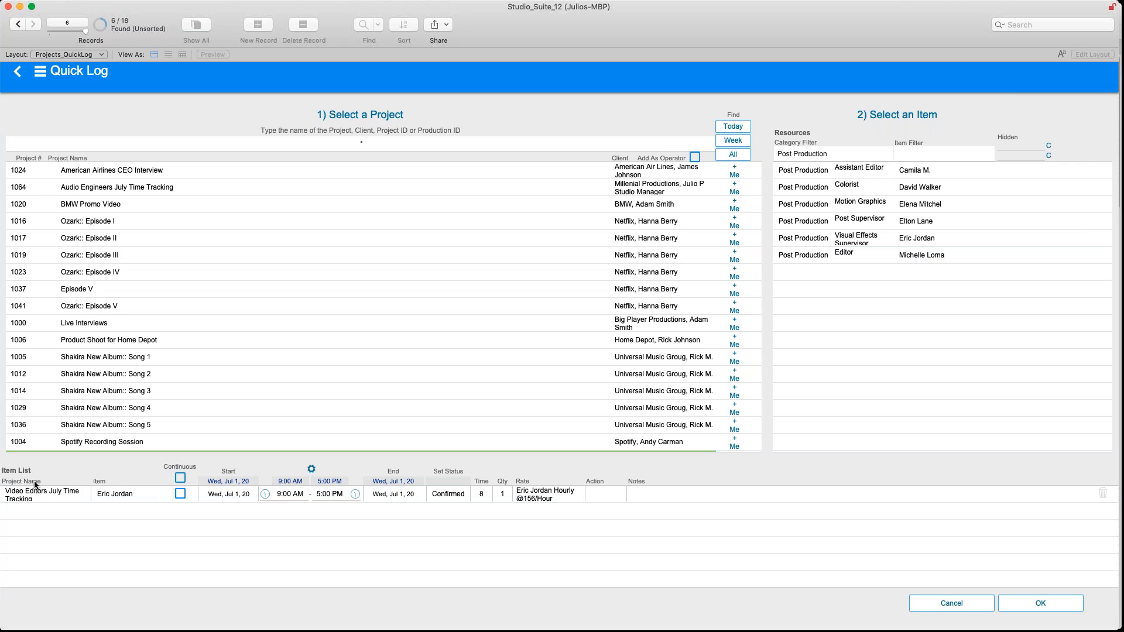
Stamp the Visual Effects Supervisor's entry with the current time and set its status to Complete.
left_click(51, 499)
left_click(264, 495)
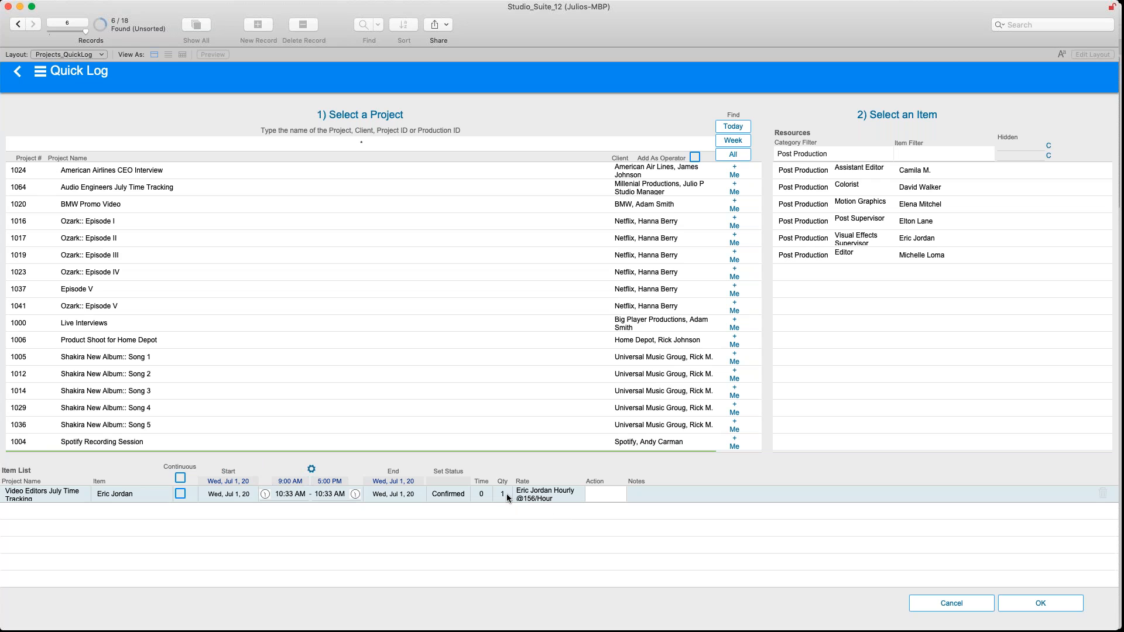
left_click(451, 493)
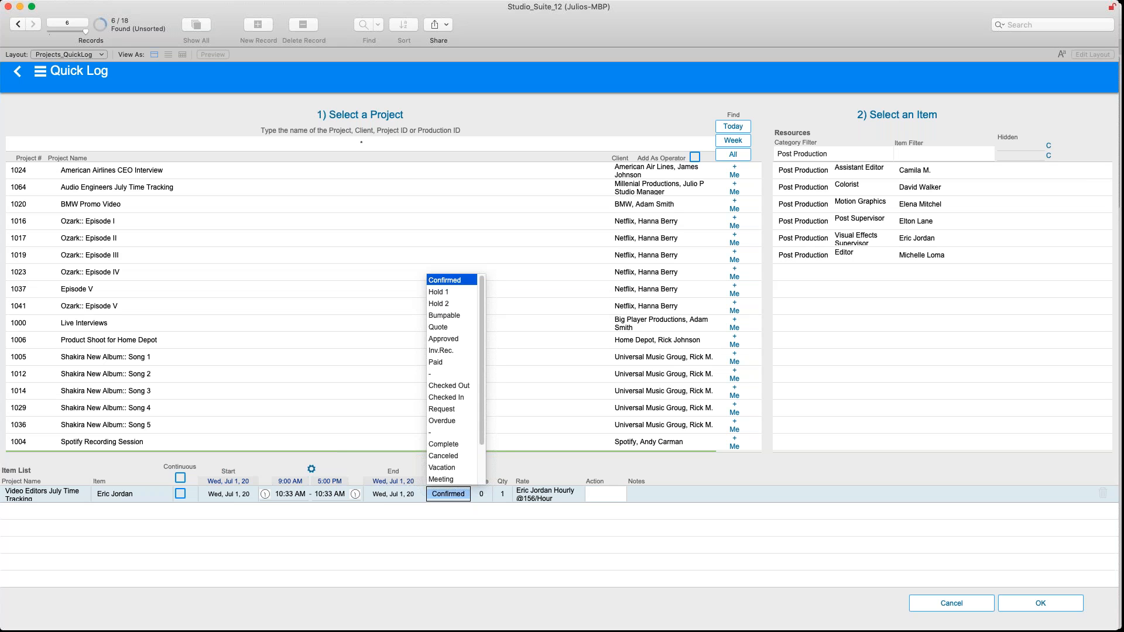
left_click(444, 444)
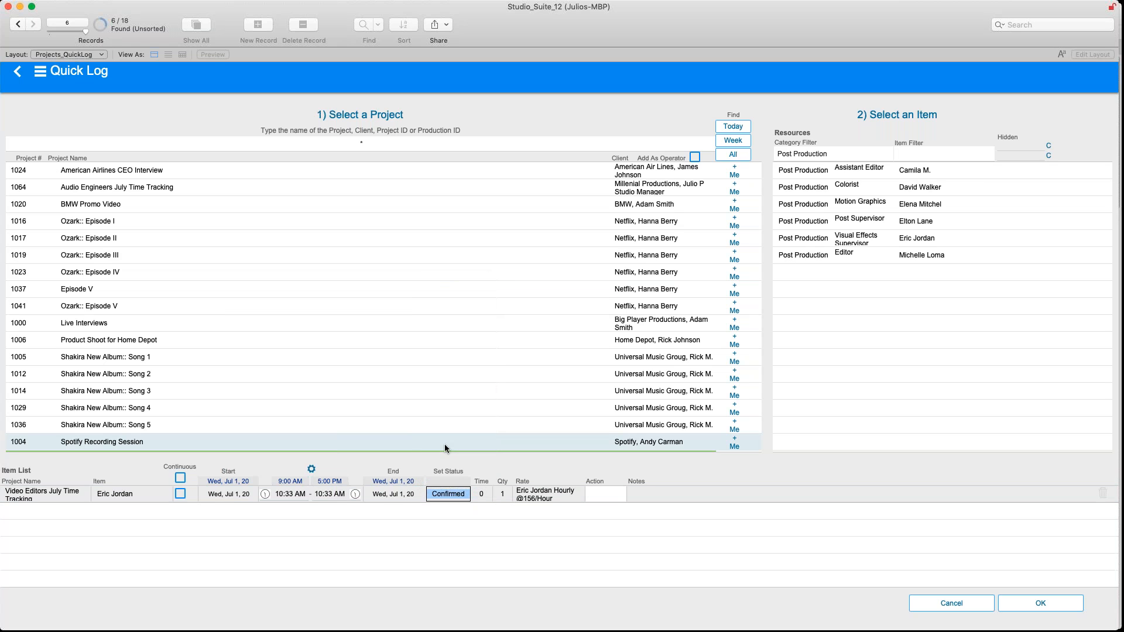
left_click(446, 530)
Set the time of the Visual Effects Supervisor's entry to 2 and its quantity to h.
type("0")
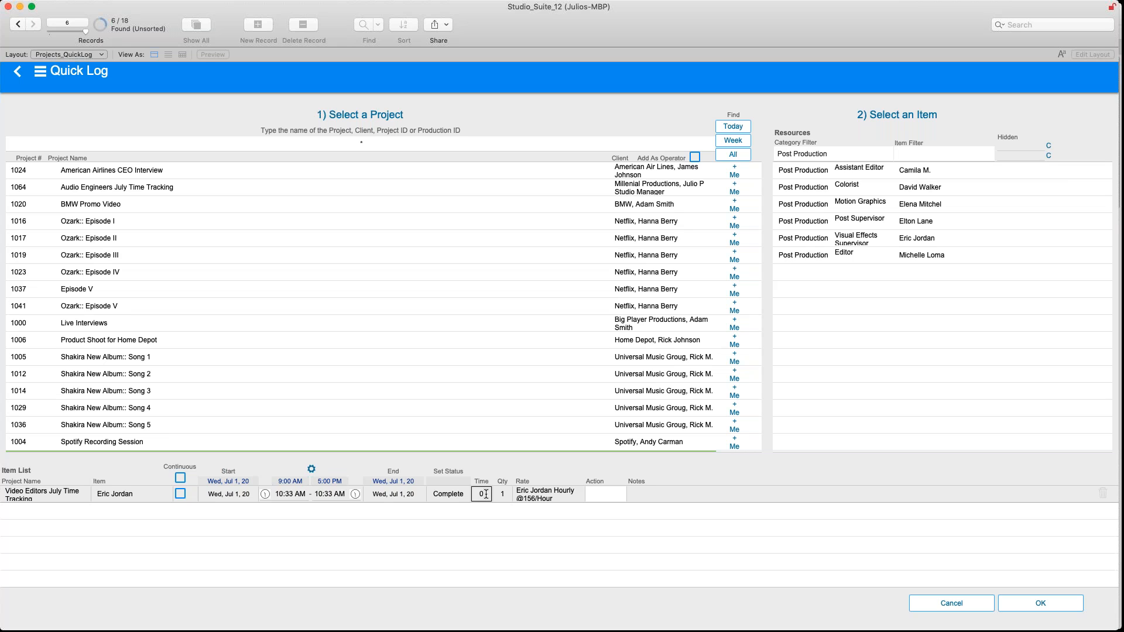
double_click(481, 492)
type("2")
left_click(505, 507)
left_click(506, 499)
double_click(501, 494)
type("h")
Set the action of the Visual Effects Supervisor's entry to Post-Production.
left_click(562, 530)
left_click(602, 502)
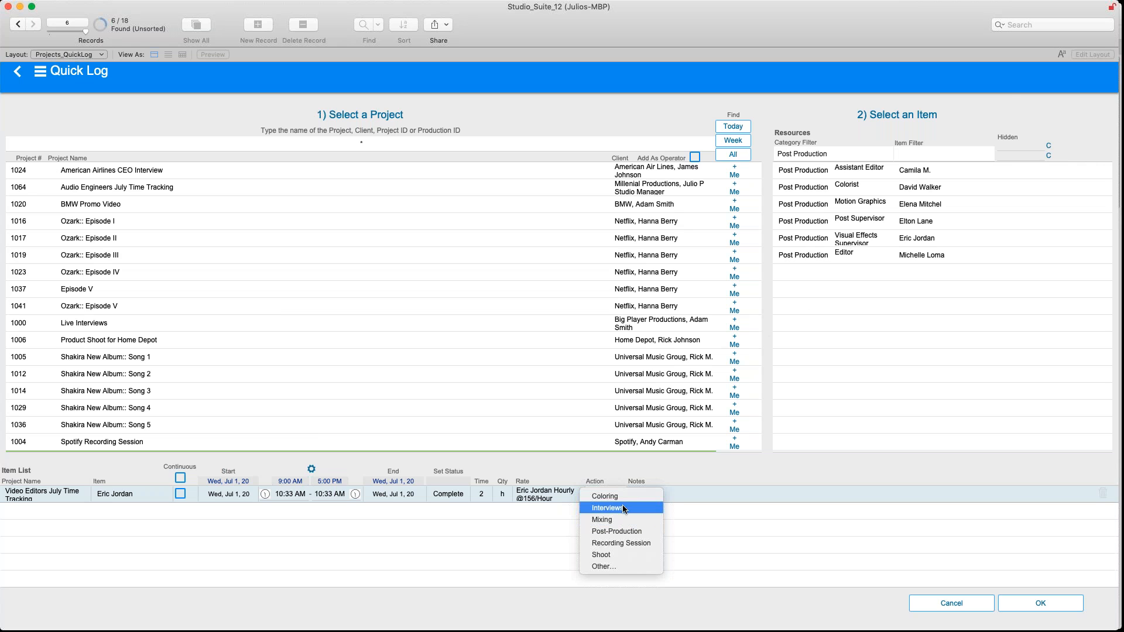
left_click(616, 535)
Add the note "All VFX are complete" to the entry and submit the log.
left_click(646, 500)
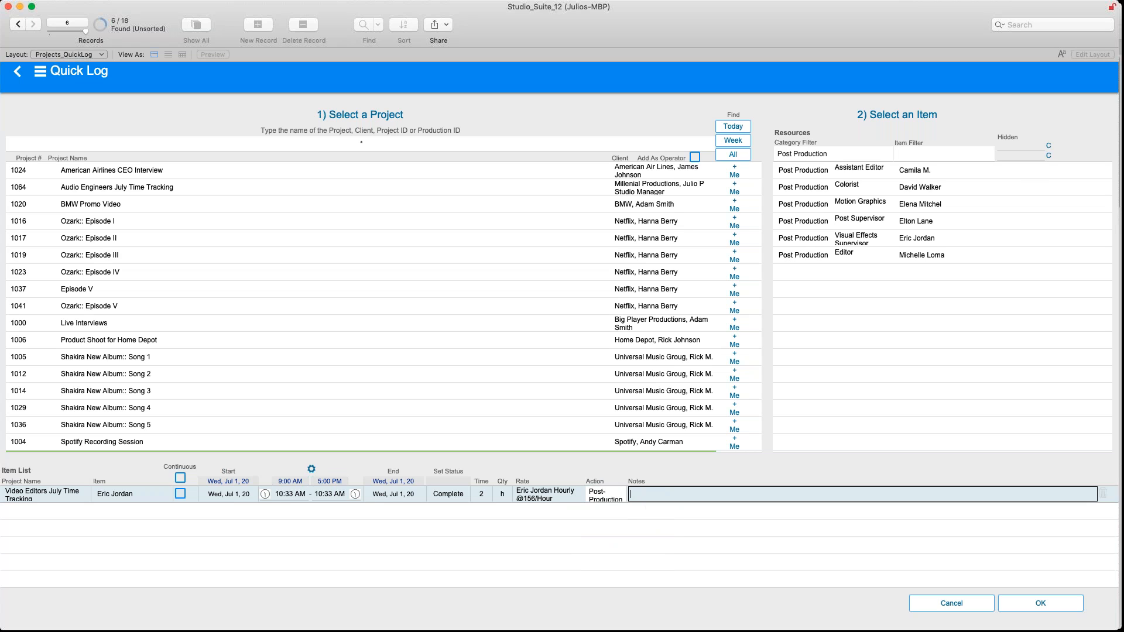
type("A")
type("ll")
type(" V")
type("E")
type("X")
type(" are complete")
left_click(650, 494)
key("BackSpace")
type("F")
left_click(666, 552)
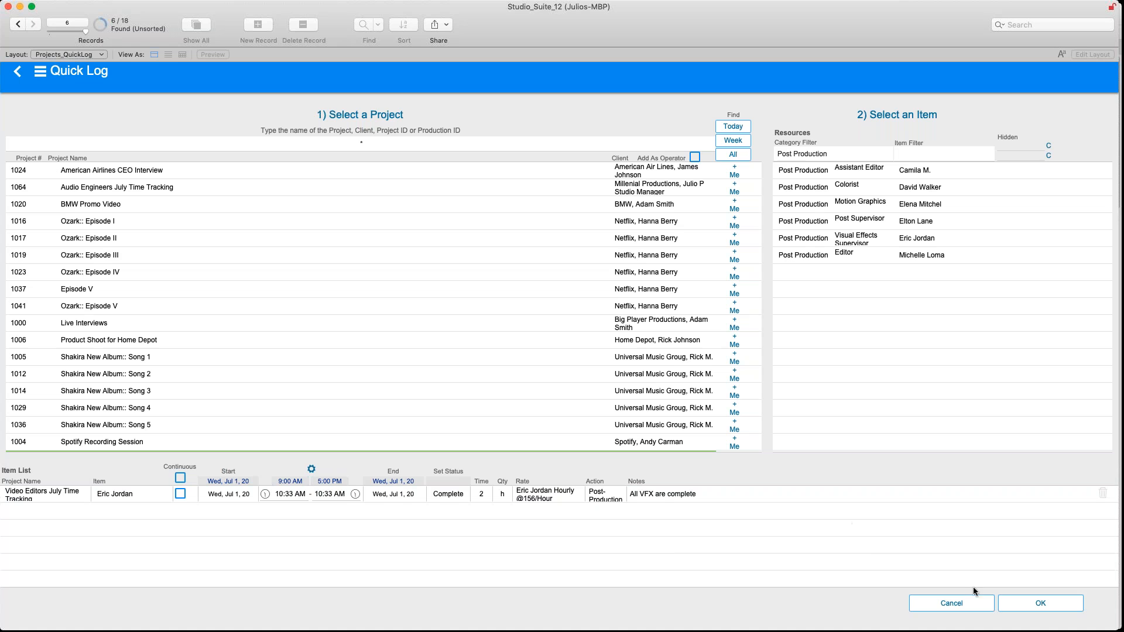
left_click(1011, 601)
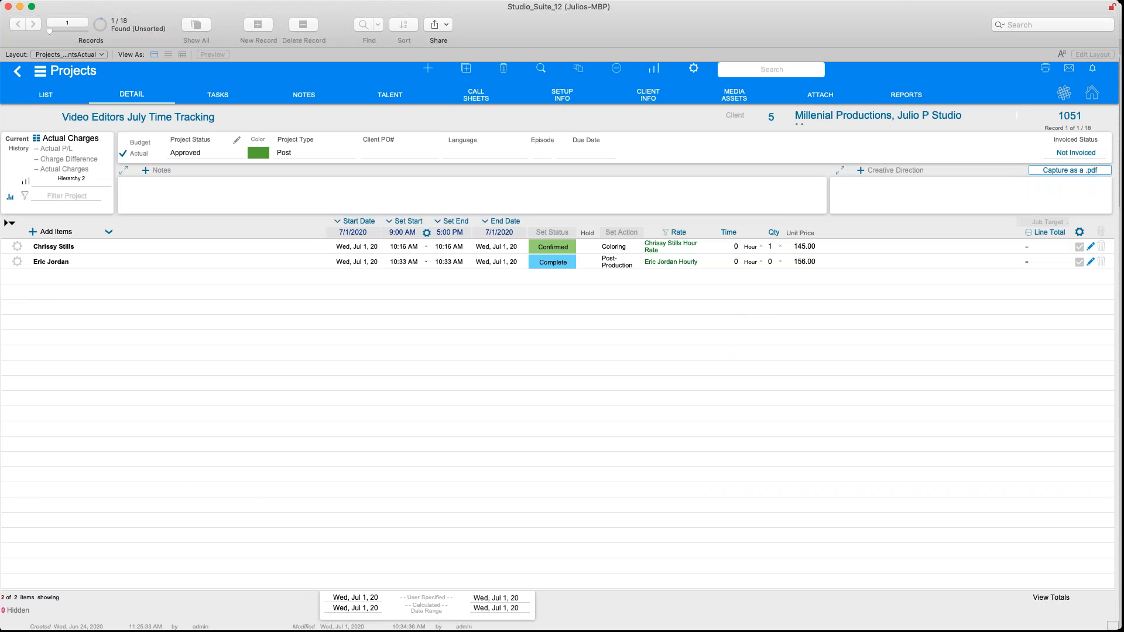
Check the Visual Effects Supervisor's logged entry in the project detail and its note in the Actual Notes view.
left_click(50, 267)
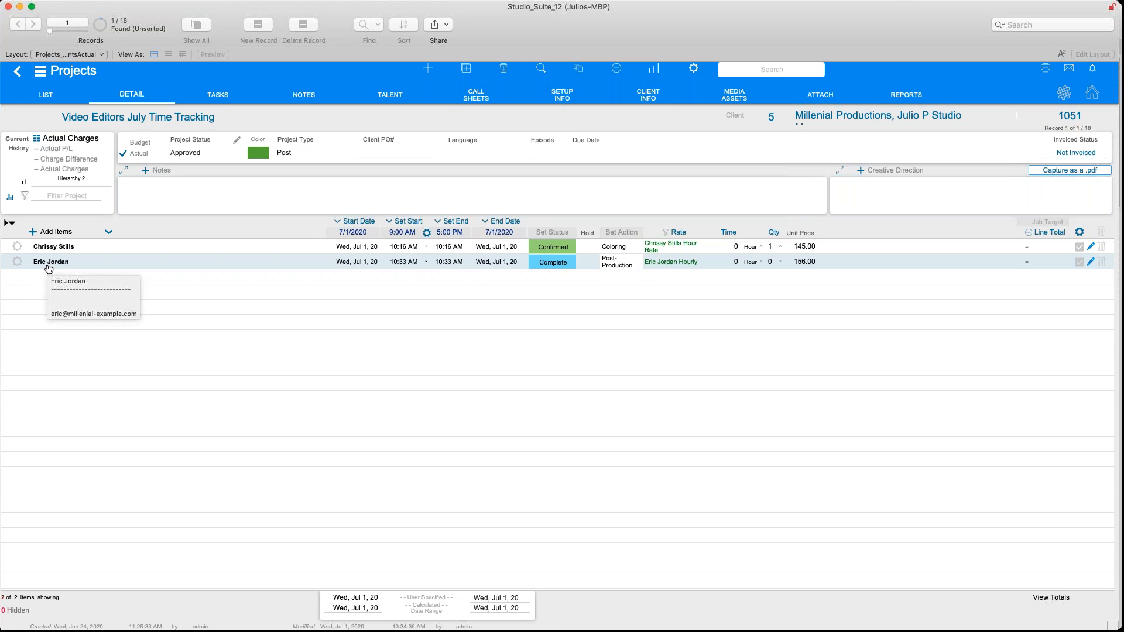
left_click(163, 419)
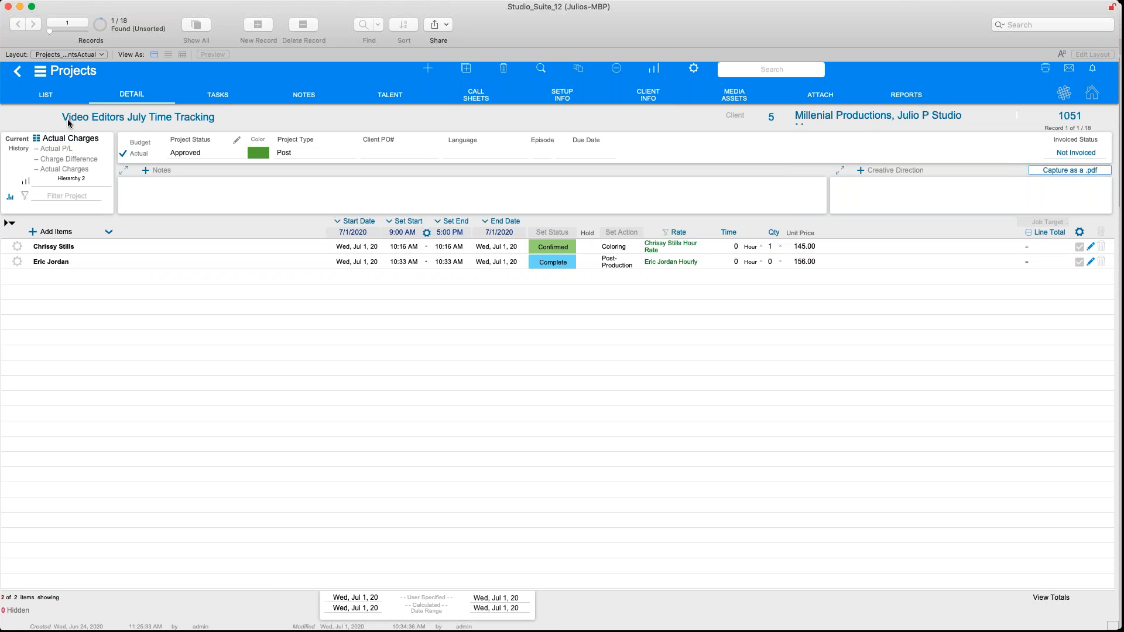
left_click(57, 263)
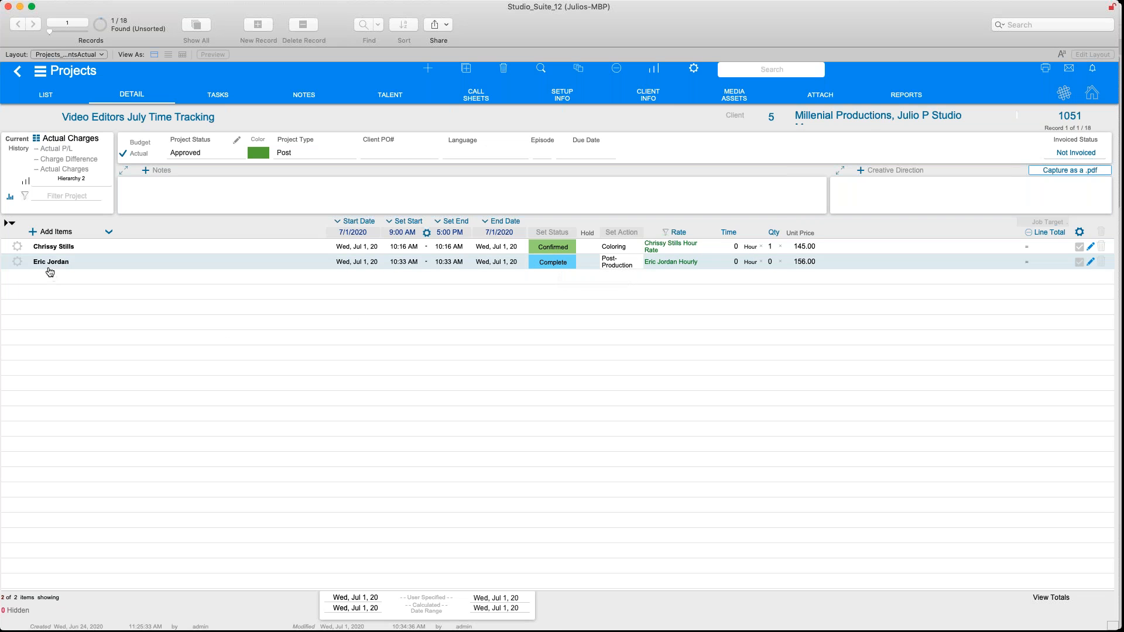
left_click(42, 141)
left_click(218, 211)
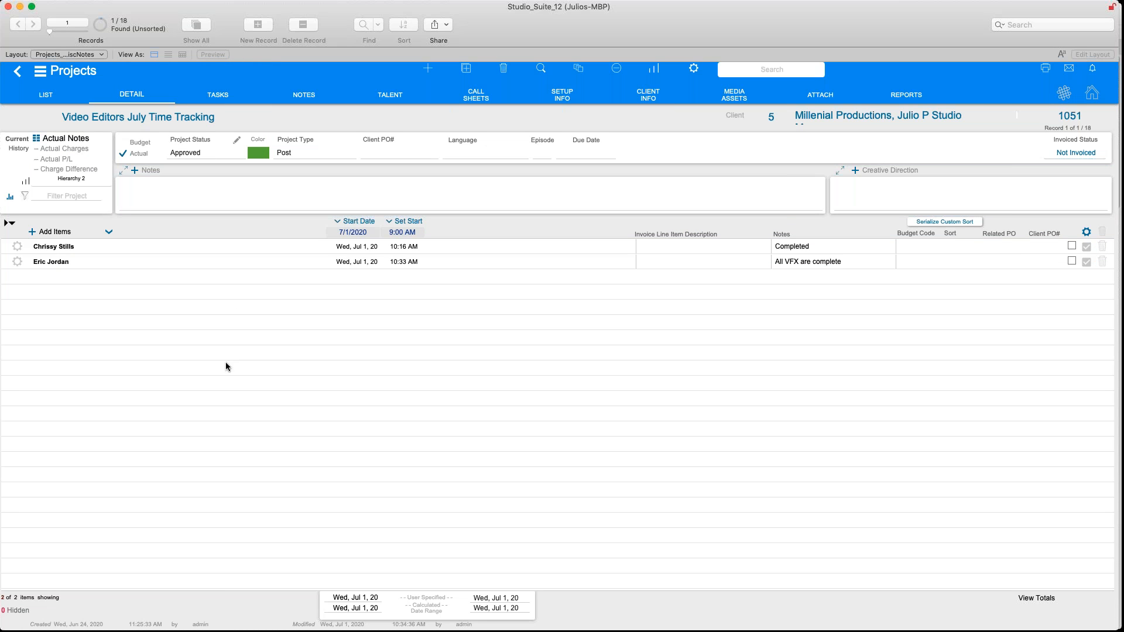
left_click(797, 265)
left_click(798, 276)
Reopen Quick Log, filter the items by the person's first name, and add the Pre Production Studio Manager to Video Editors July Time Tracking.
left_click(40, 73)
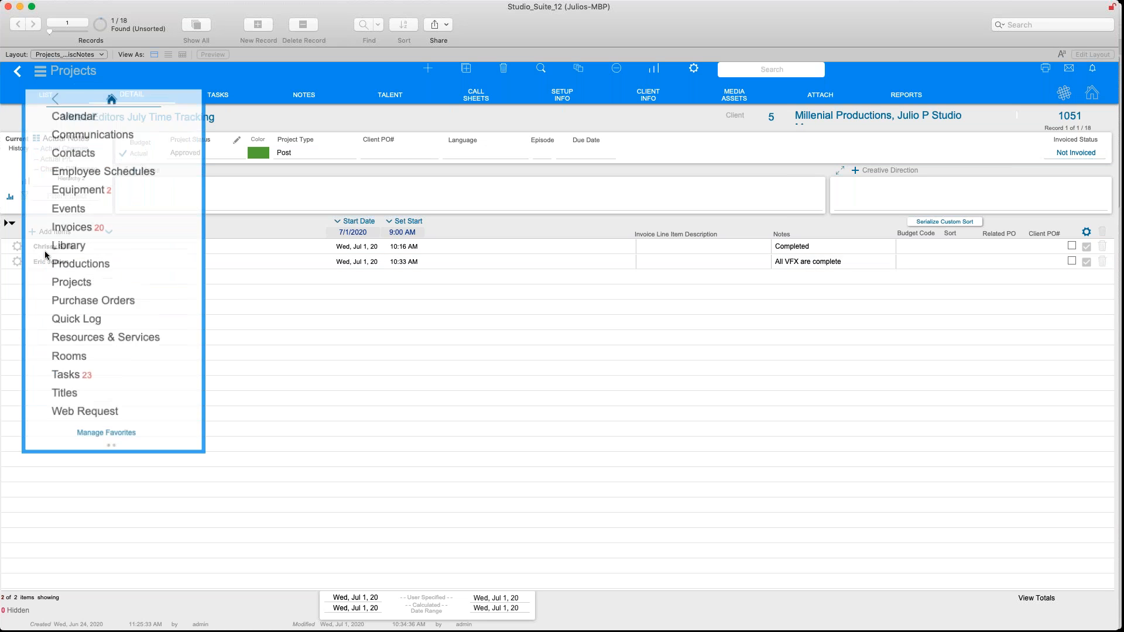
left_click(70, 311)
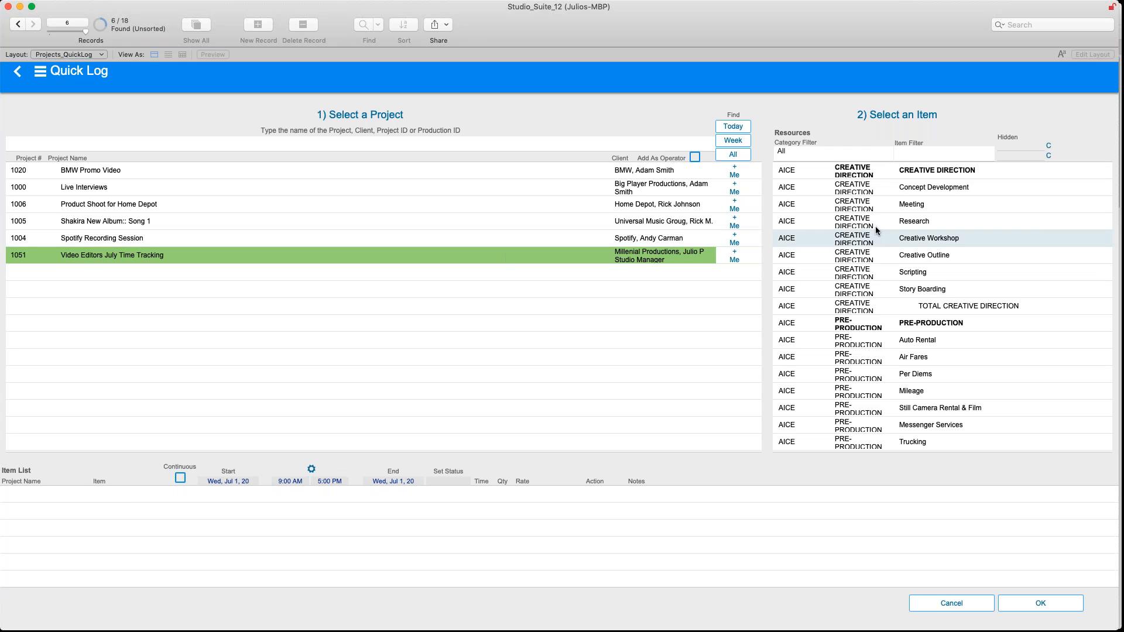
left_click(798, 163)
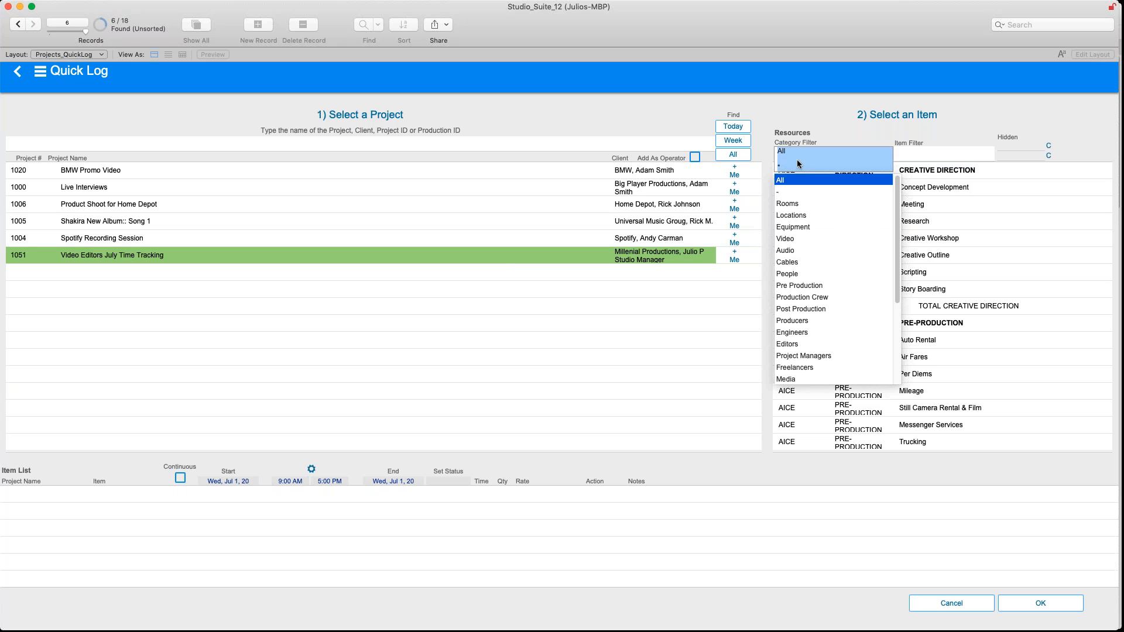
left_click(906, 155)
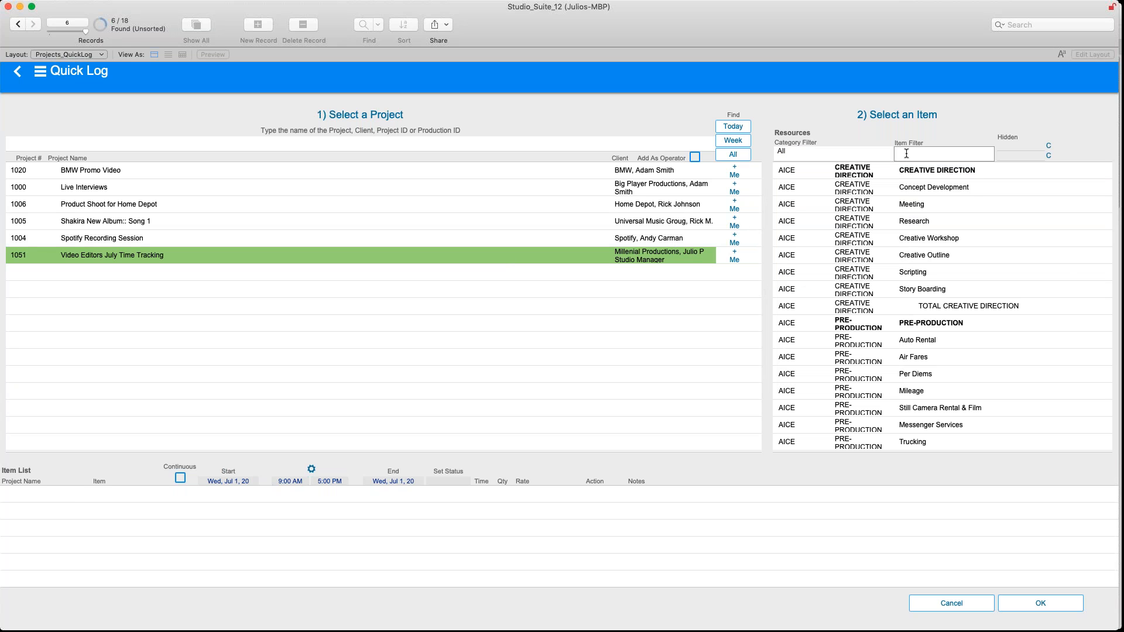
type("julio")
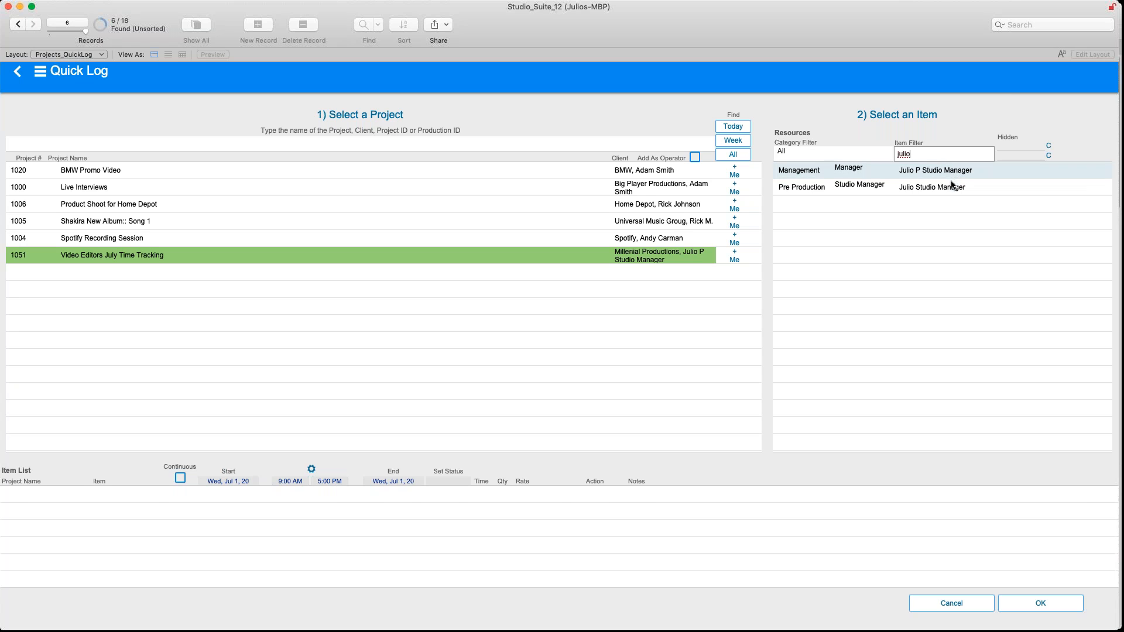
left_click(949, 187)
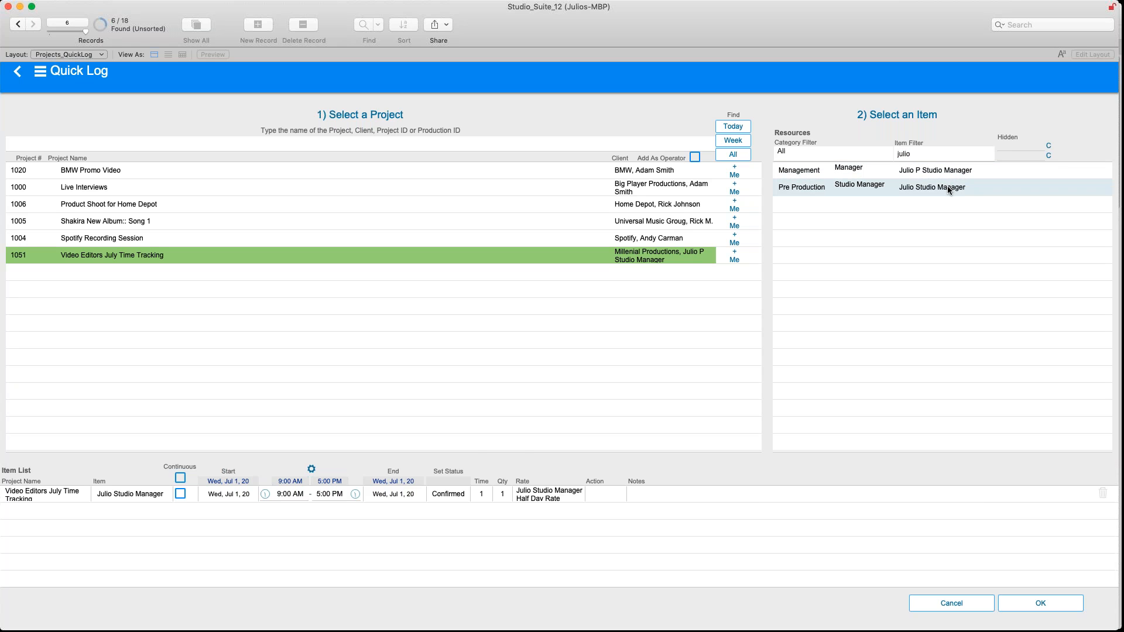
Set the Pre Production Studio Manager's entry to start at 8:00 AM and end at 3:00 PM.
left_click(282, 493)
left_click(289, 327)
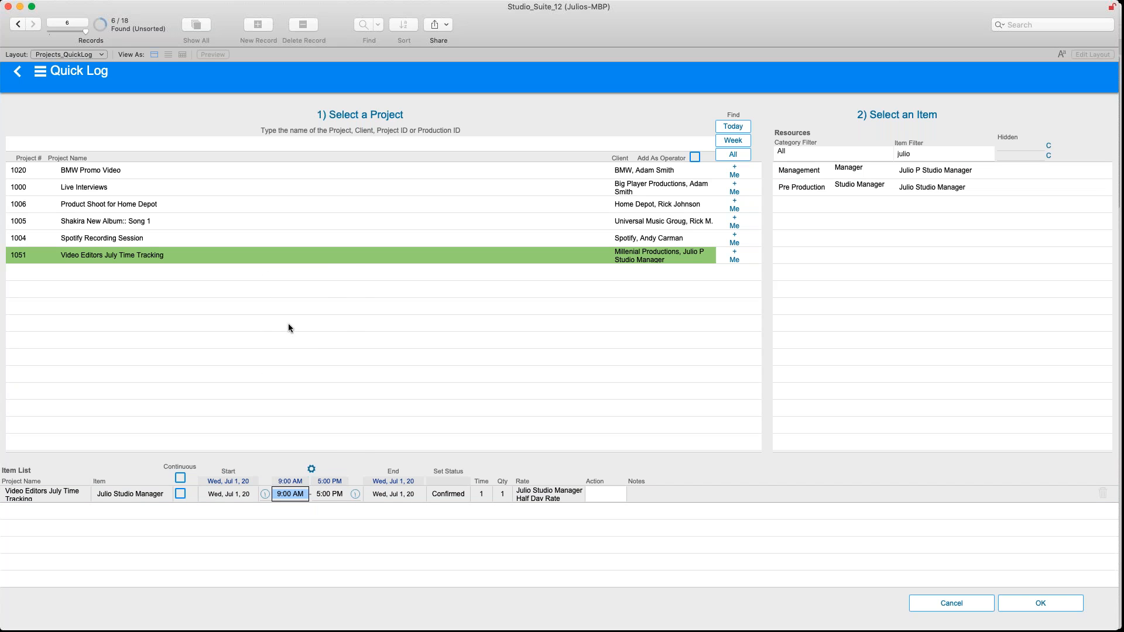
key("Tab")
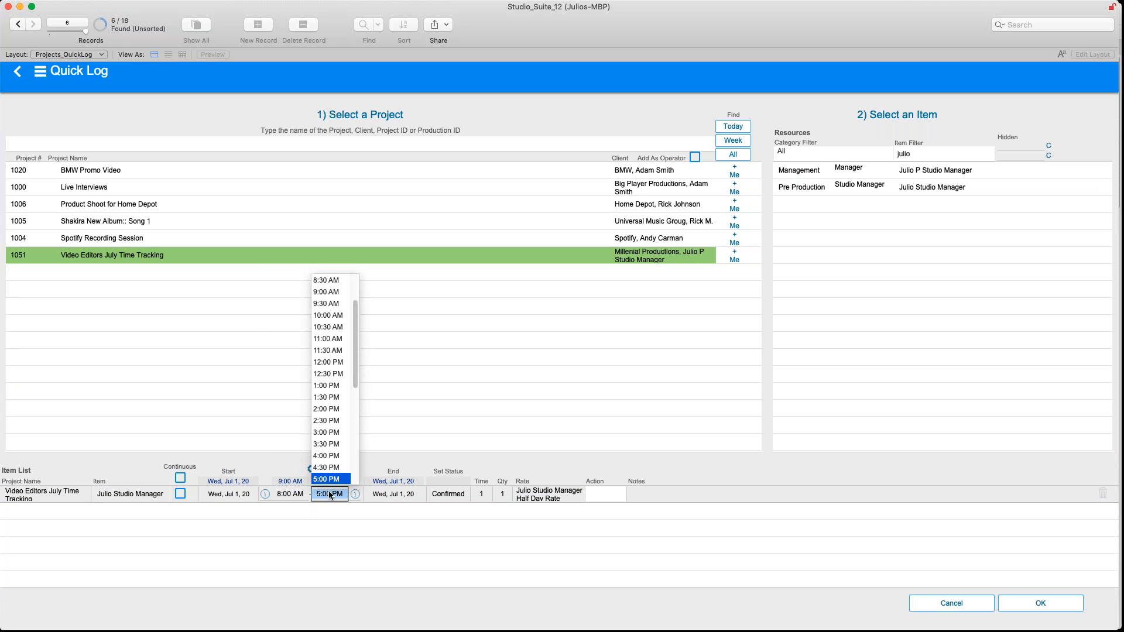
left_click(326, 434)
key("Tab")
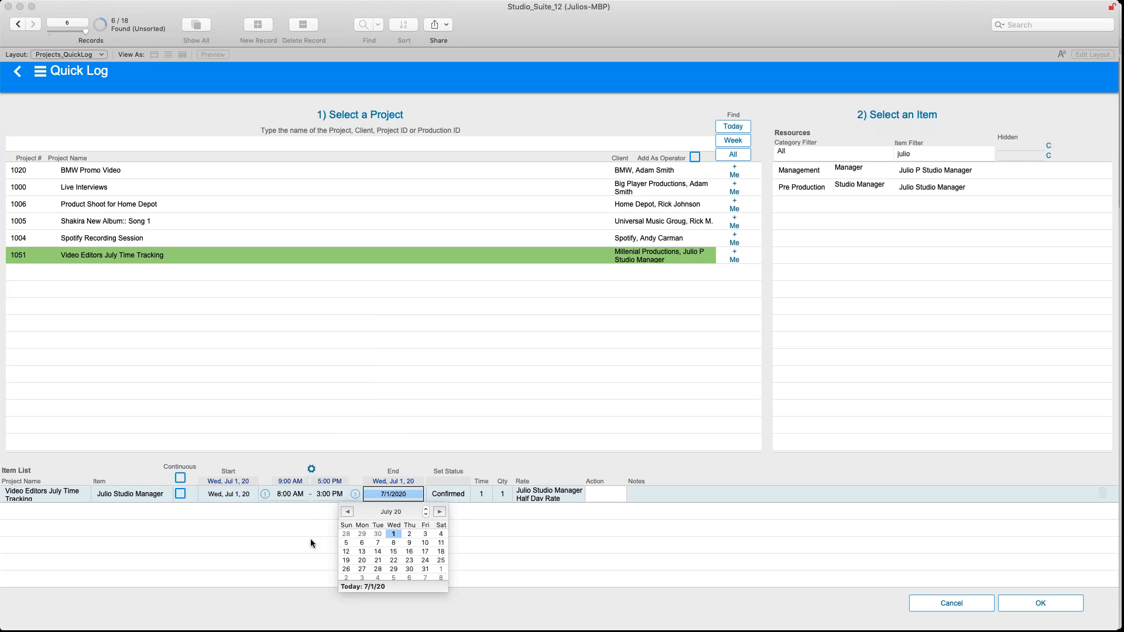
left_click(311, 539)
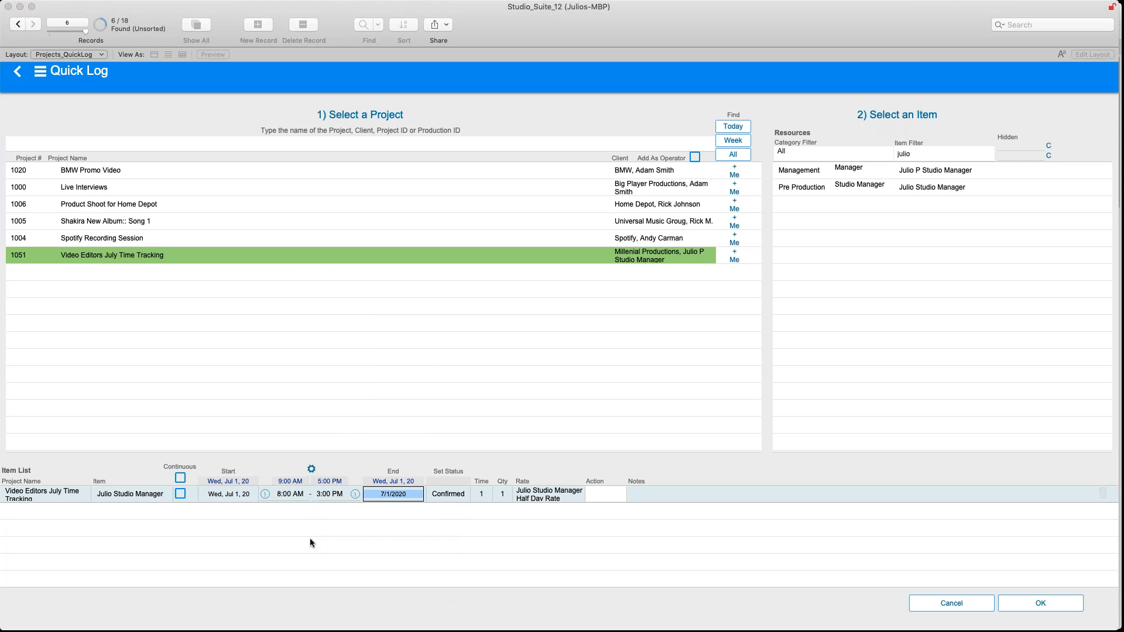
Set the entry's status to Complete, its rate to the Studio Manager's 4 @/Hour option, and its action to Coloring.
left_click(445, 494)
left_click(446, 448)
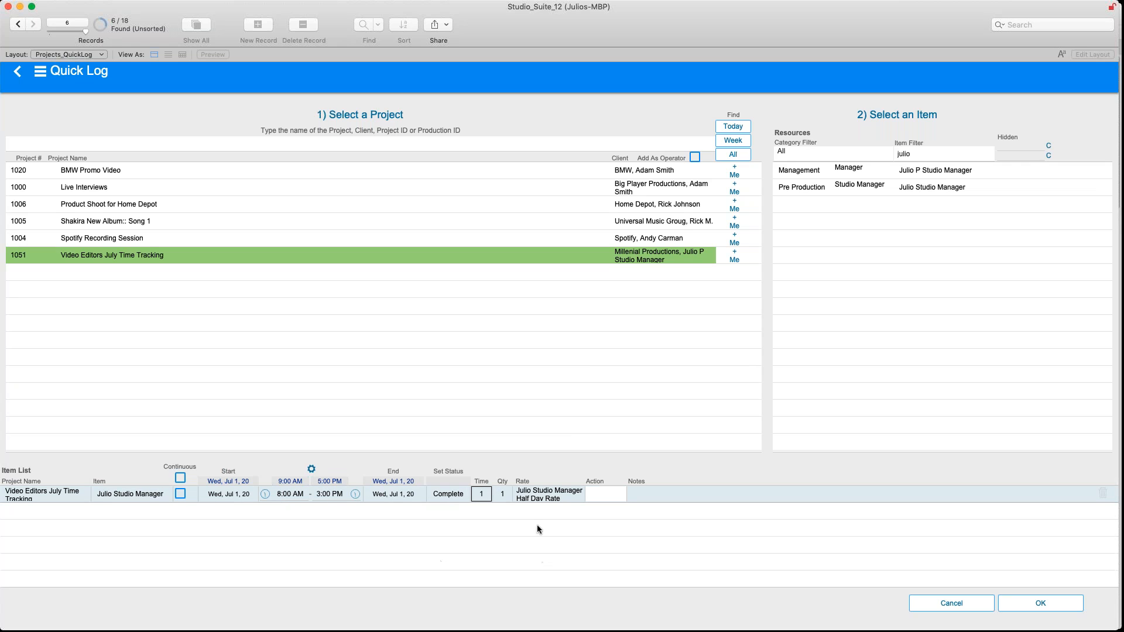
left_click(545, 497)
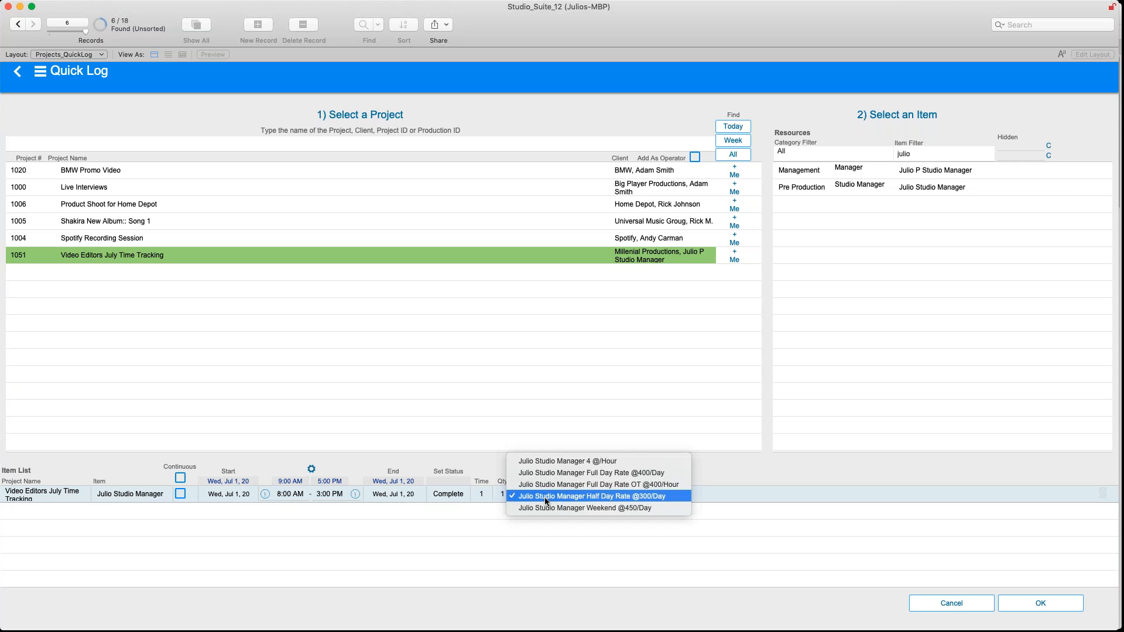
left_click(543, 462)
left_click(596, 495)
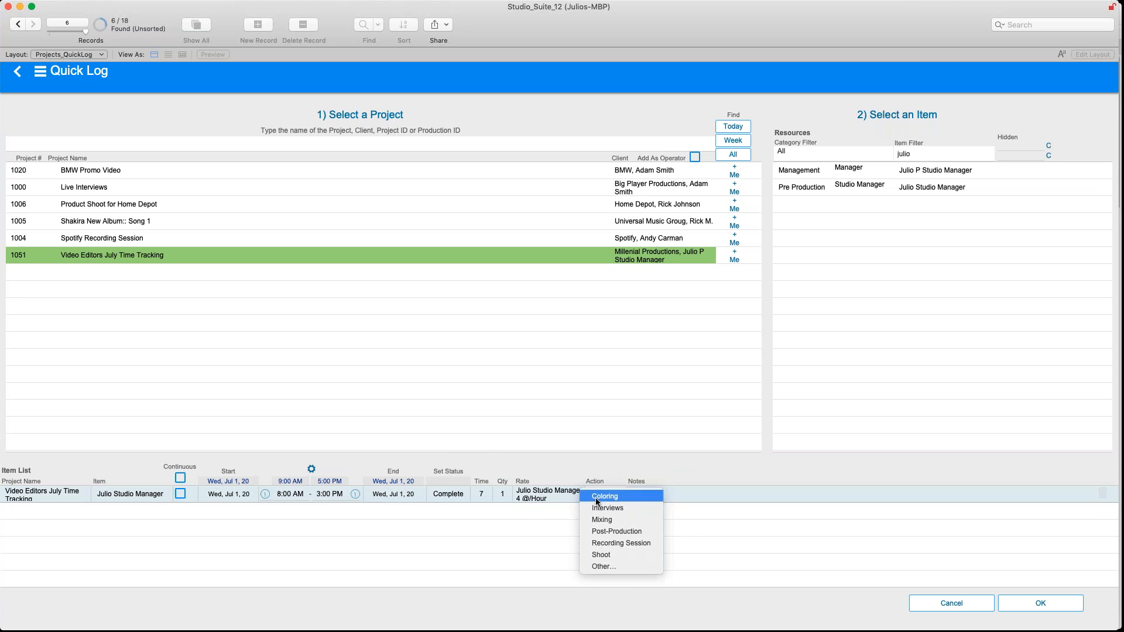
left_click(597, 498)
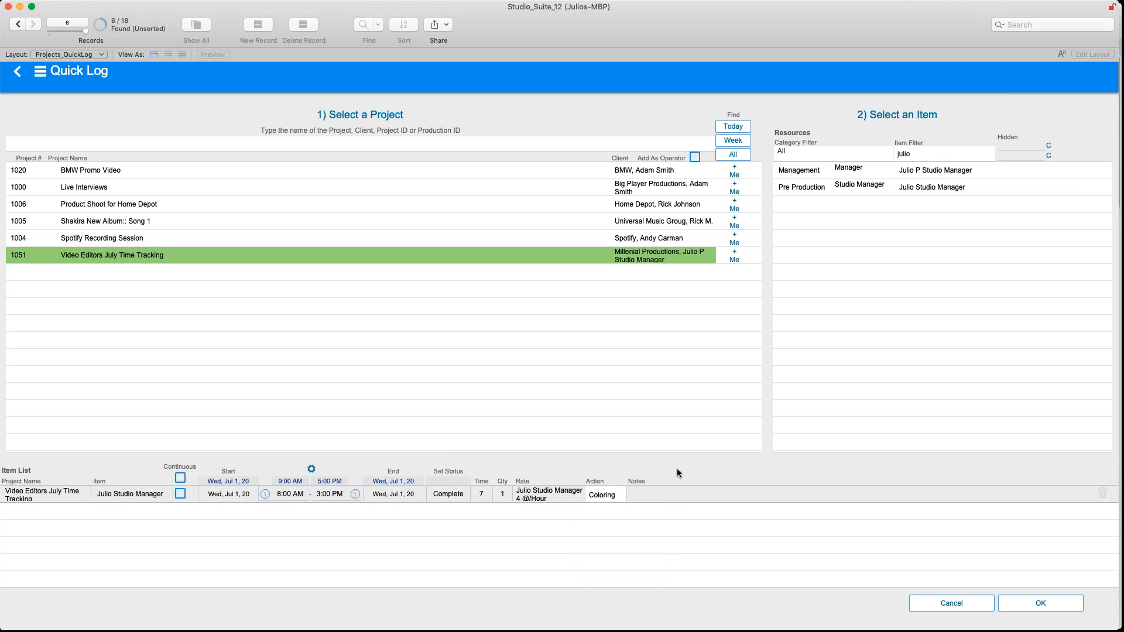
Add the note "Coloring ready for next stage" to the entry and submit the log.
left_click(648, 497)
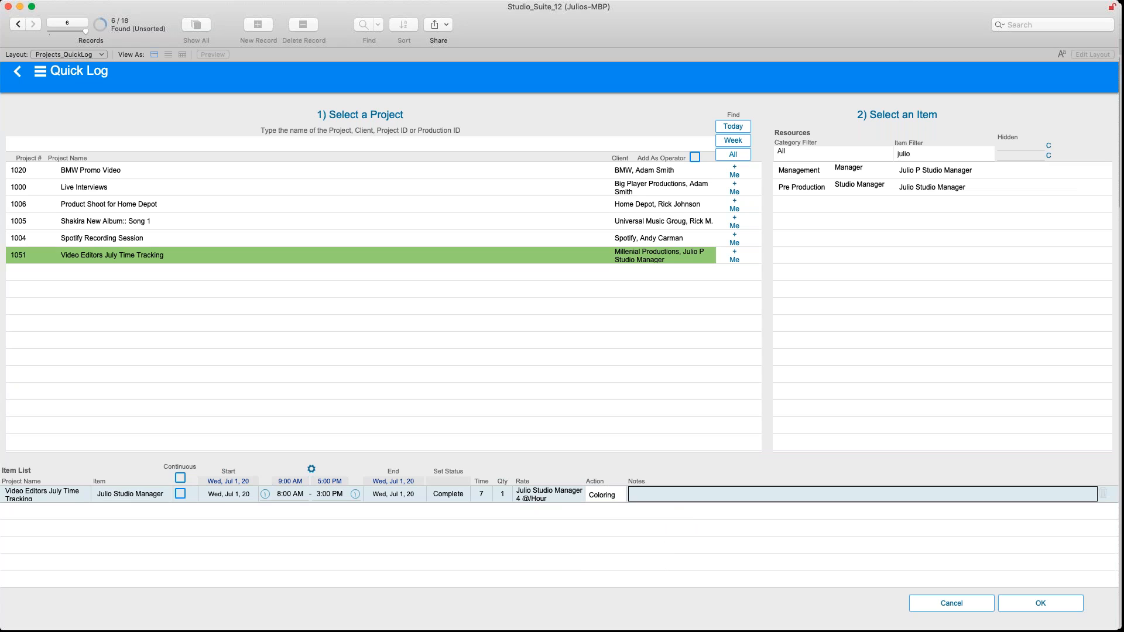
type("Coloring ready for next stage")
left_click(657, 539)
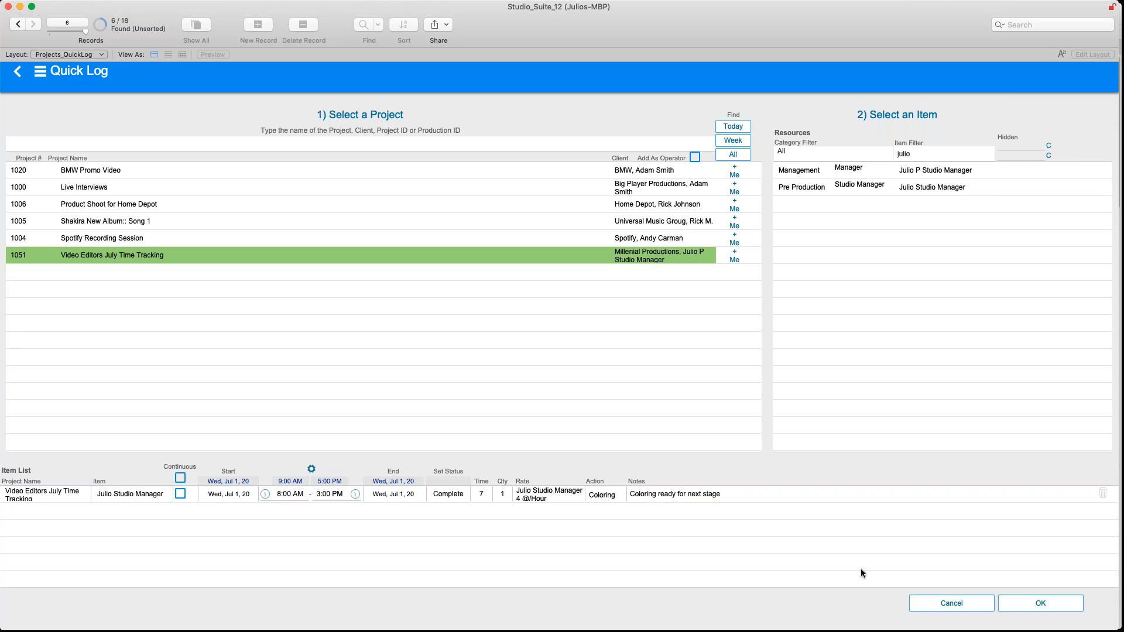
left_click(1032, 609)
left_click(712, 318)
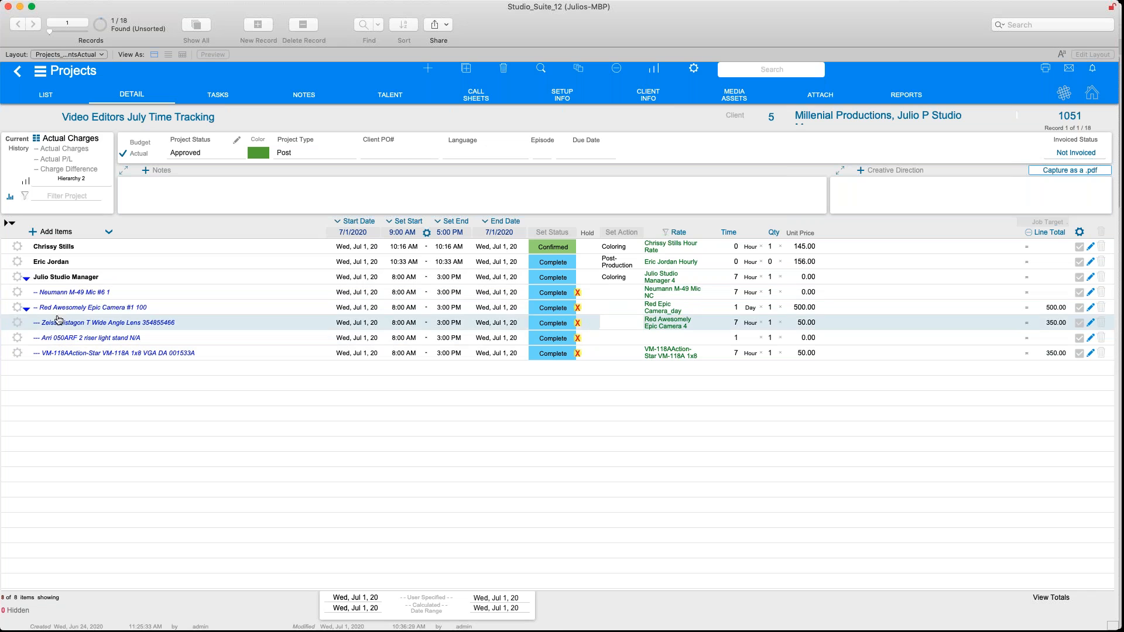
Collapse the items under the Red Awesomely Epic Camera and the Studio Manager, and check the Studio Manager's logged entry.
left_click(26, 309)
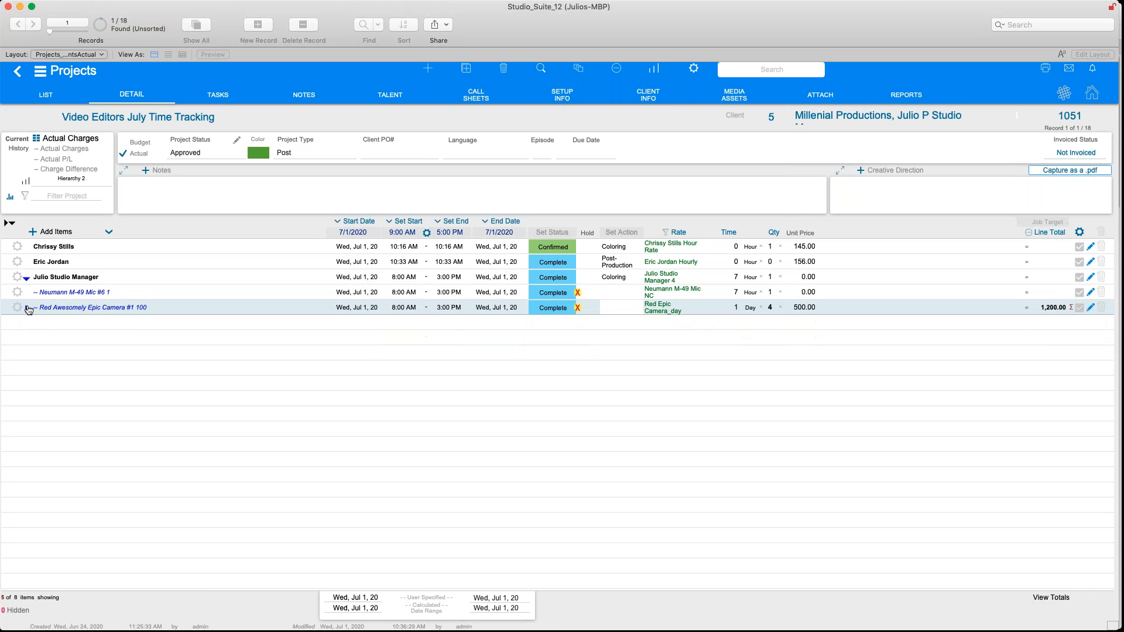
left_click(27, 279)
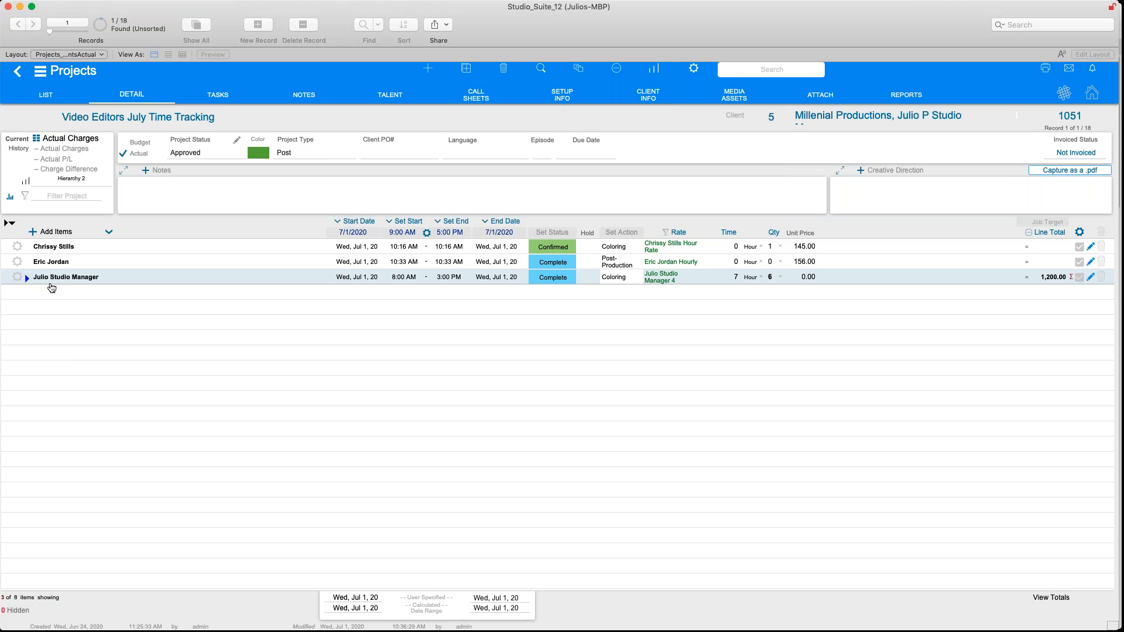
mouse_move(54, 287)
mouse_move(412, 284)
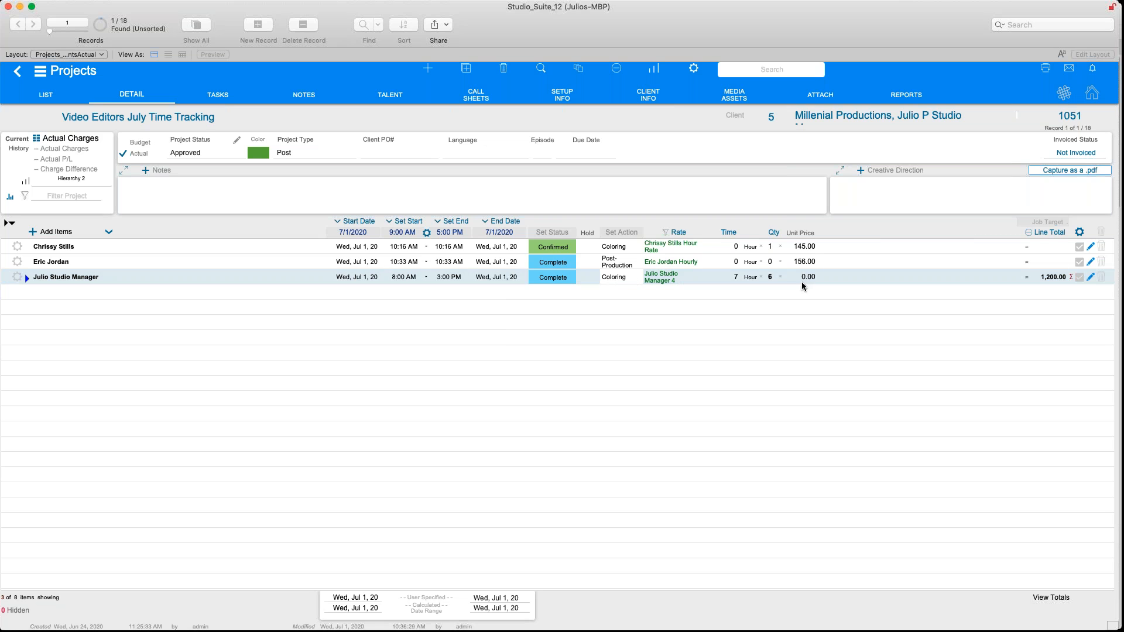
Switch the project detail to the Actual Notes view and review the notes logged for the three staff entries.
left_click(33, 157)
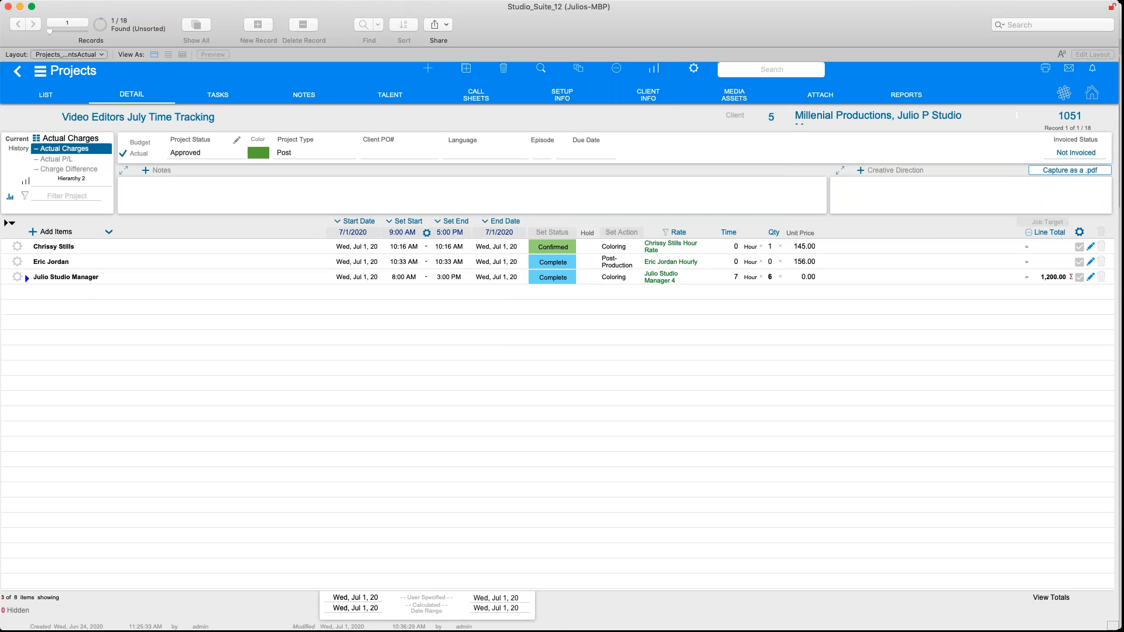
left_click(217, 225)
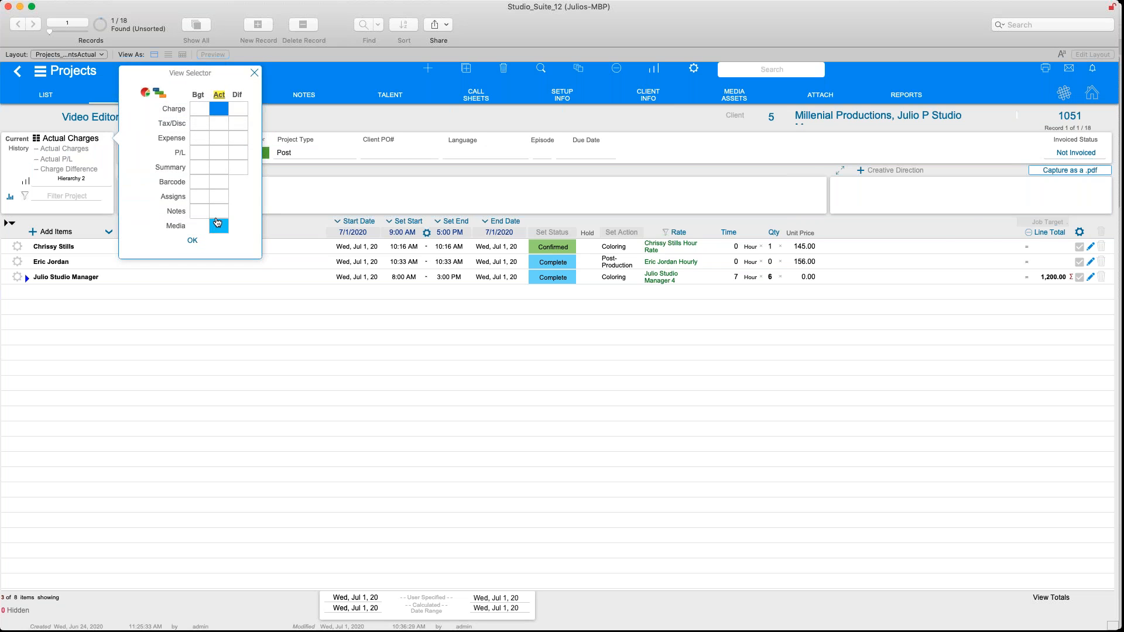
left_click(805, 248)
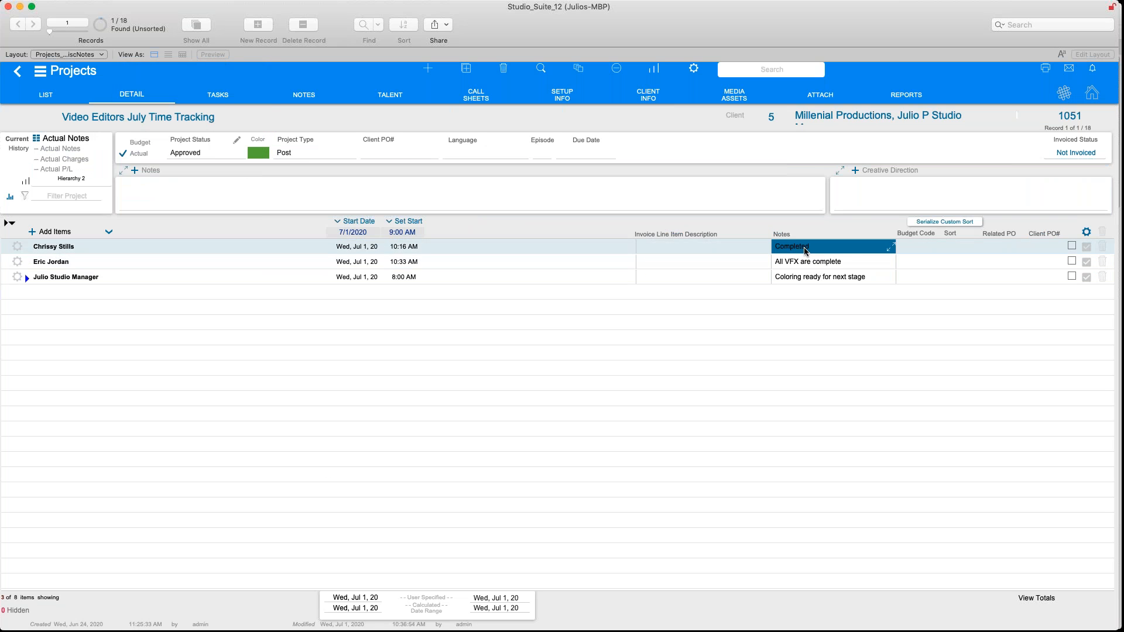
left_click(807, 268)
left_click(814, 354)
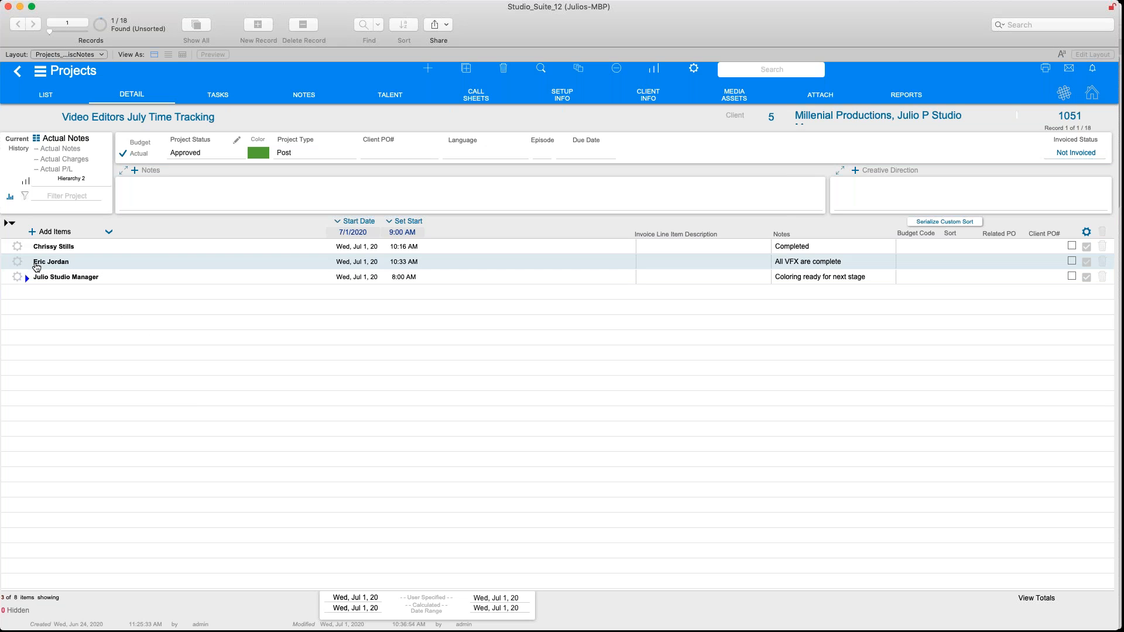
mouse_move(39, 267)
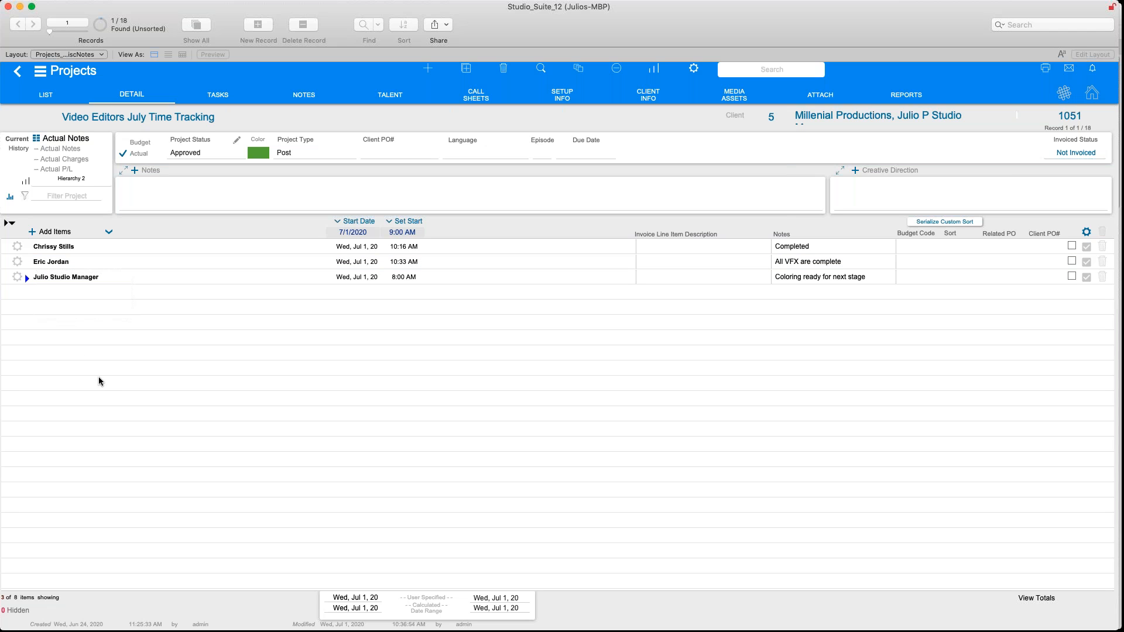
Open the list of modules for leaving the project detail.
left_click(39, 72)
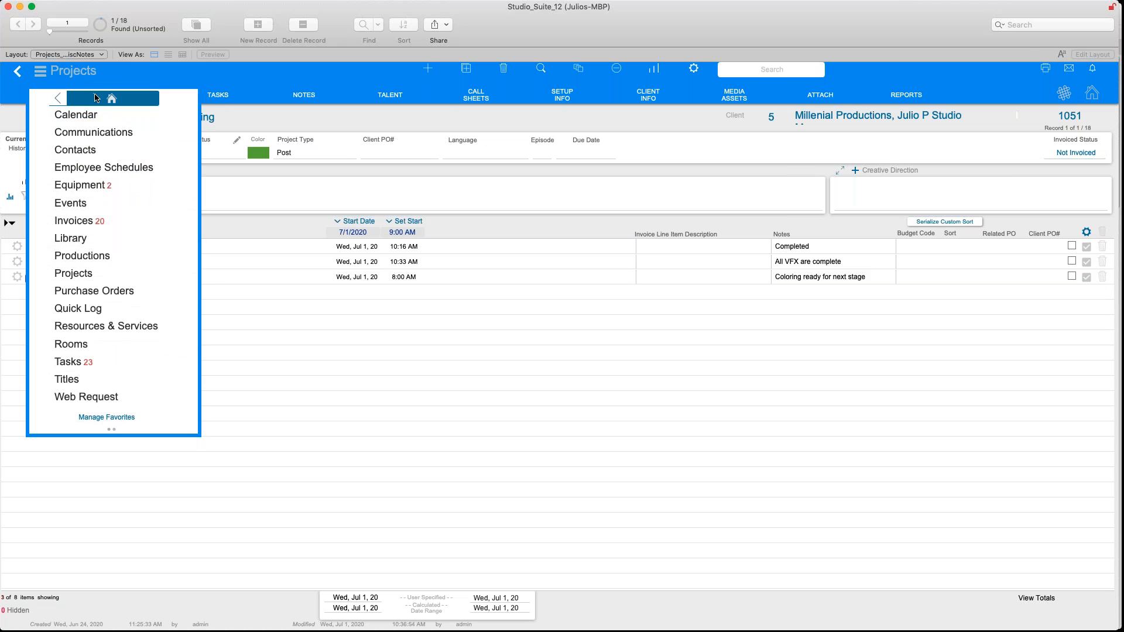